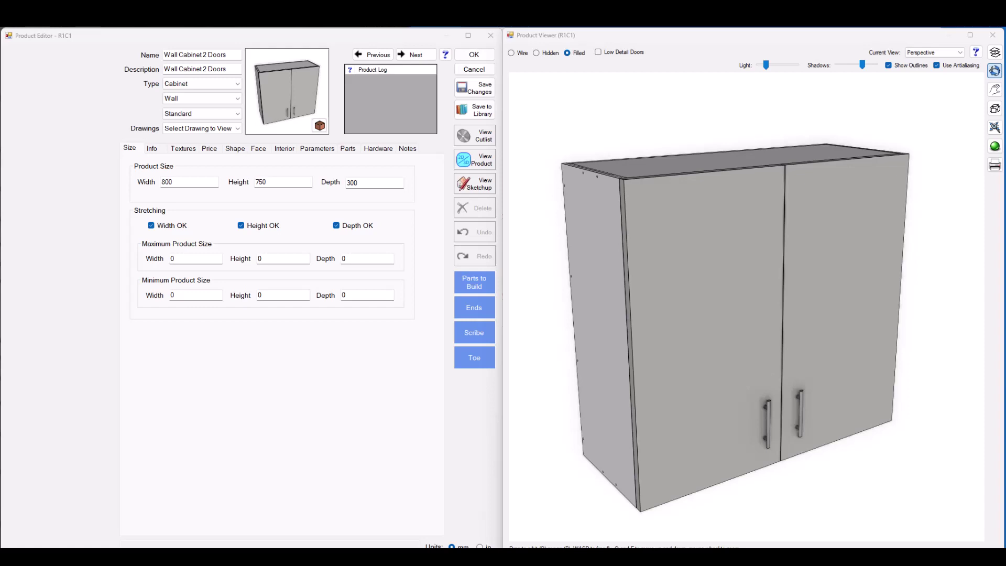
Step: Open the wall cabinet's side shape for editing, accepting the loss of top or front shaping, and enlarge the part editor window
click(237, 149)
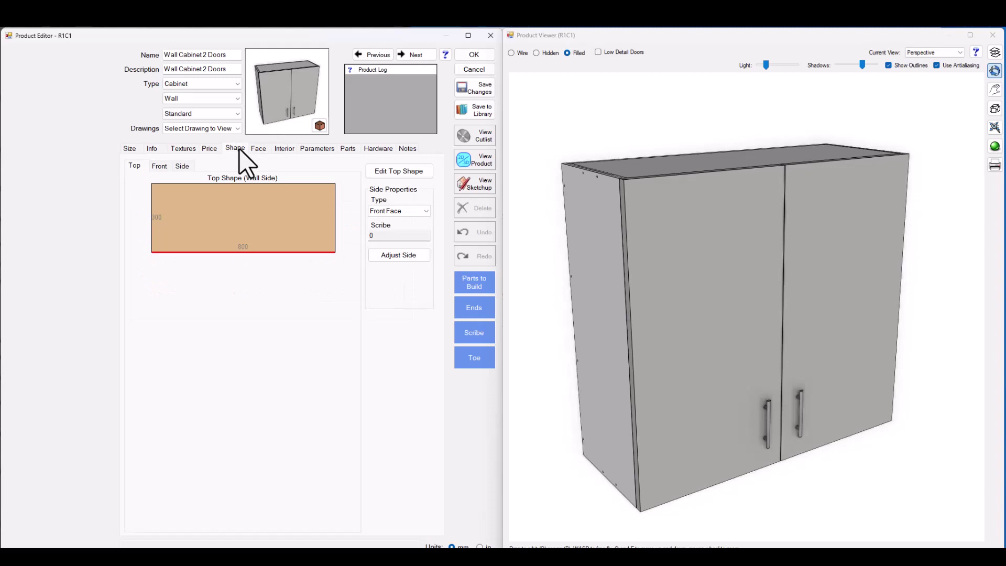
click(159, 166)
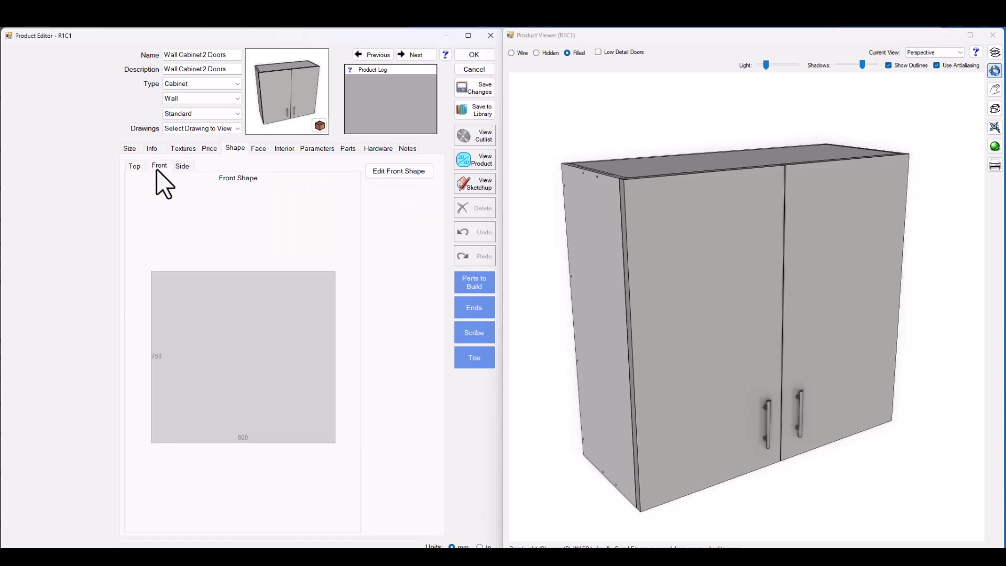
click(181, 166)
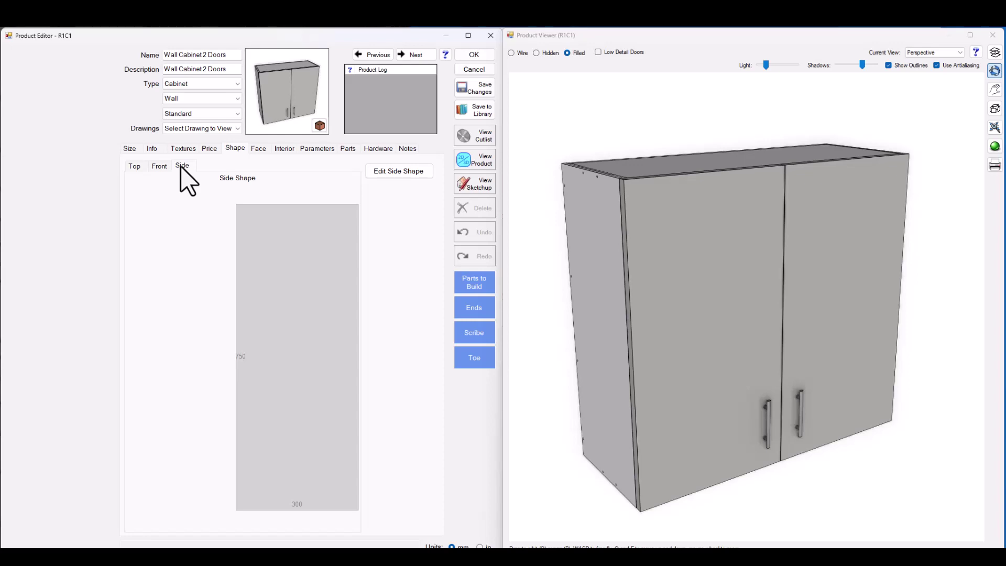
click(424, 174)
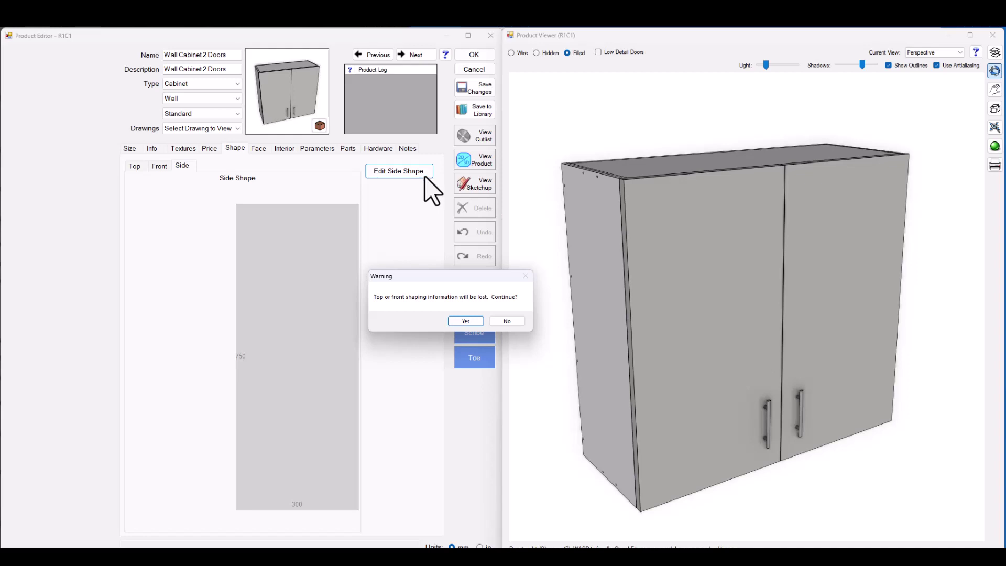
click(468, 322)
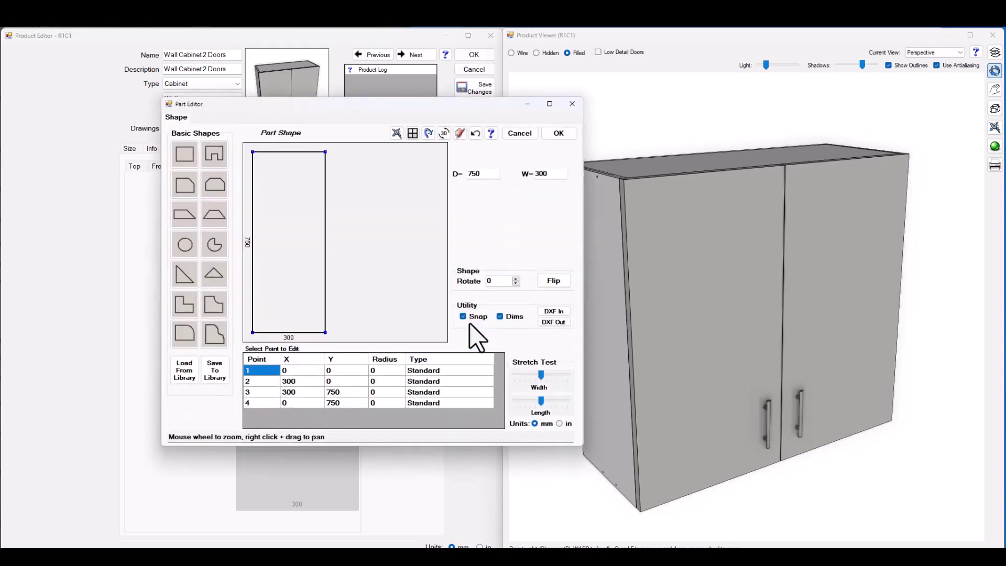
drag(375, 107, 217, 39)
drag(427, 382, 507, 554)
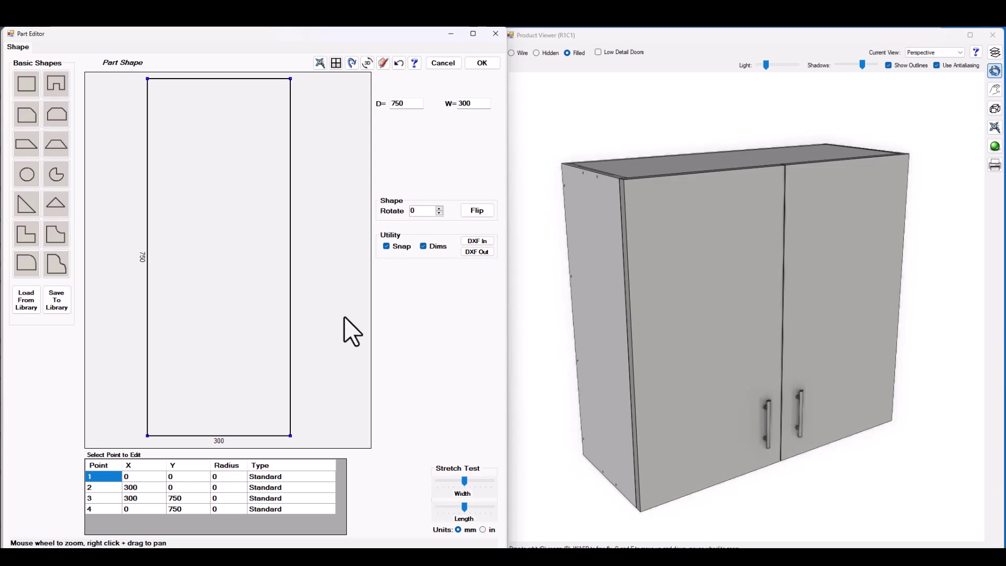
Step: Chamfer the side shape by adding a midpoint on its top edge and setting Y of the adjacent 300, 750 corner to 600, and apply it
click(253, 79)
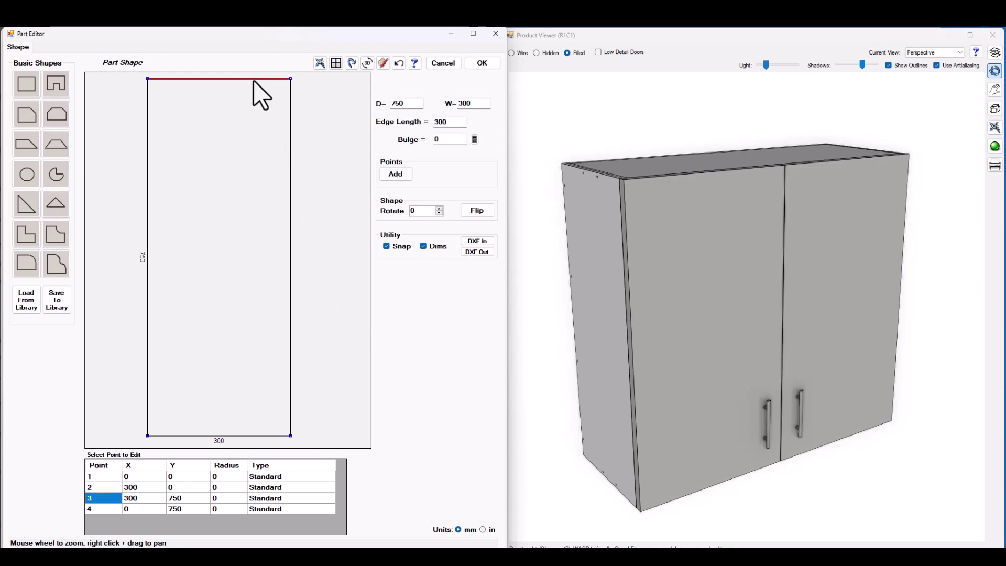
click(387, 175)
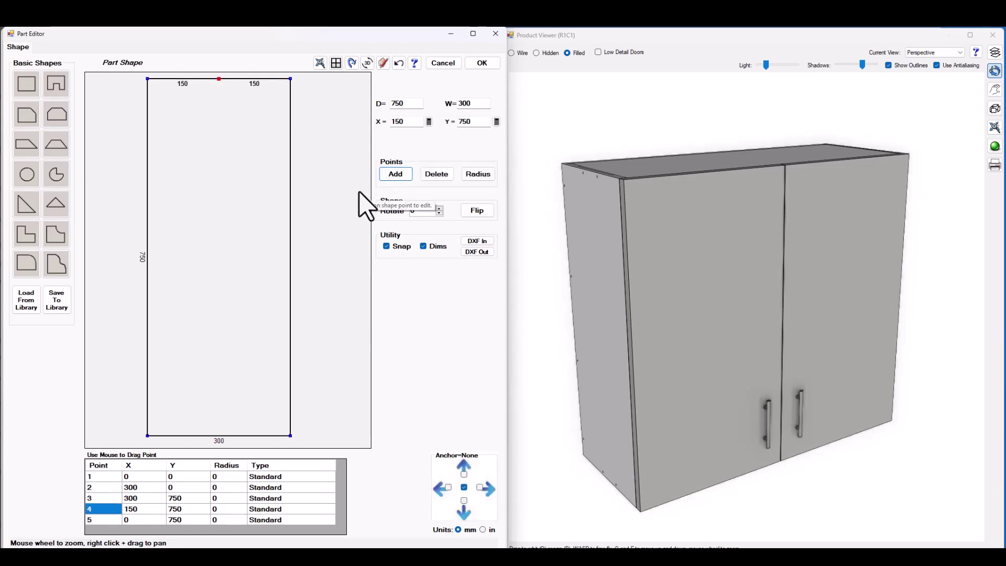
click(290, 79)
drag(478, 123, 455, 122)
text(600)
key(Return)
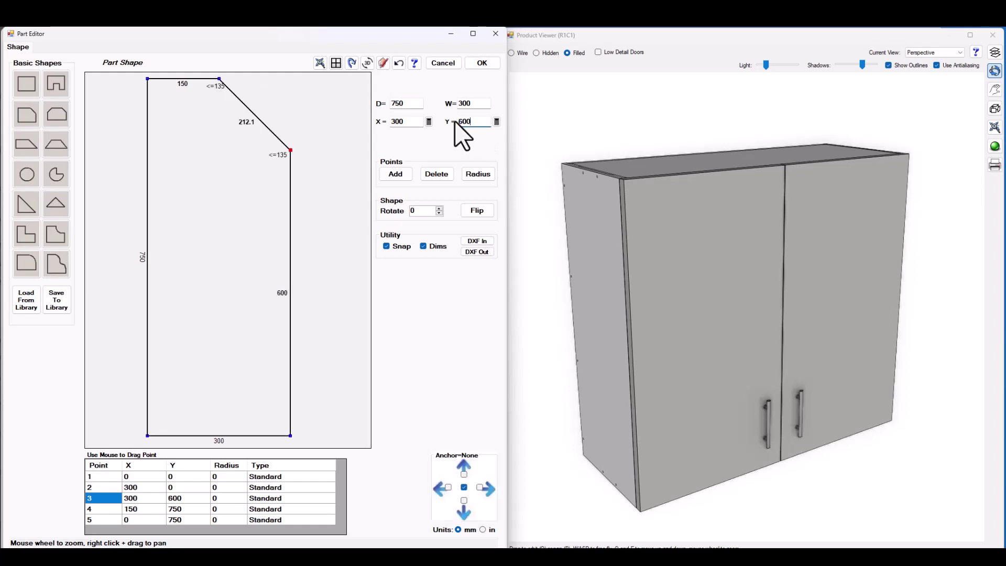
click(483, 63)
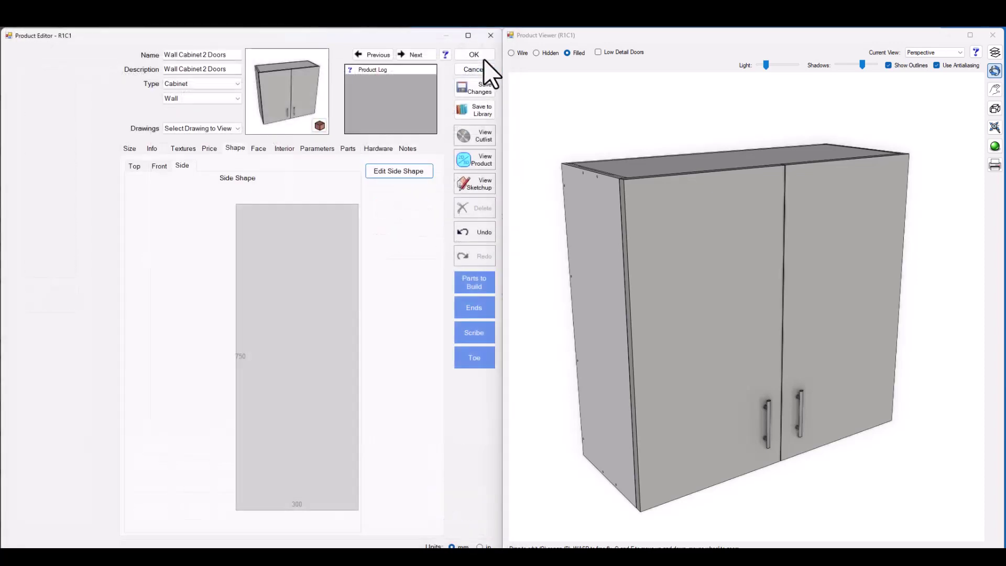
mouse_move(604, 205)
mouse_down()
mouse_move(639, 203)
mouse_move(588, 212)
mouse_up()
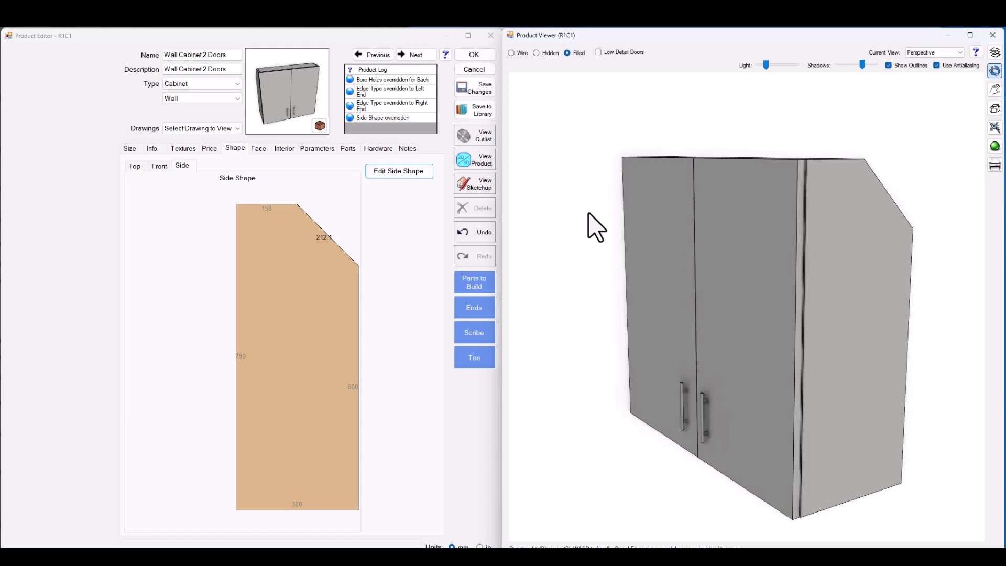
Step: Reopen the side shape and add two points on its 600 mm vertical edge, one at Y 150 and one at Y 300
click(396, 171)
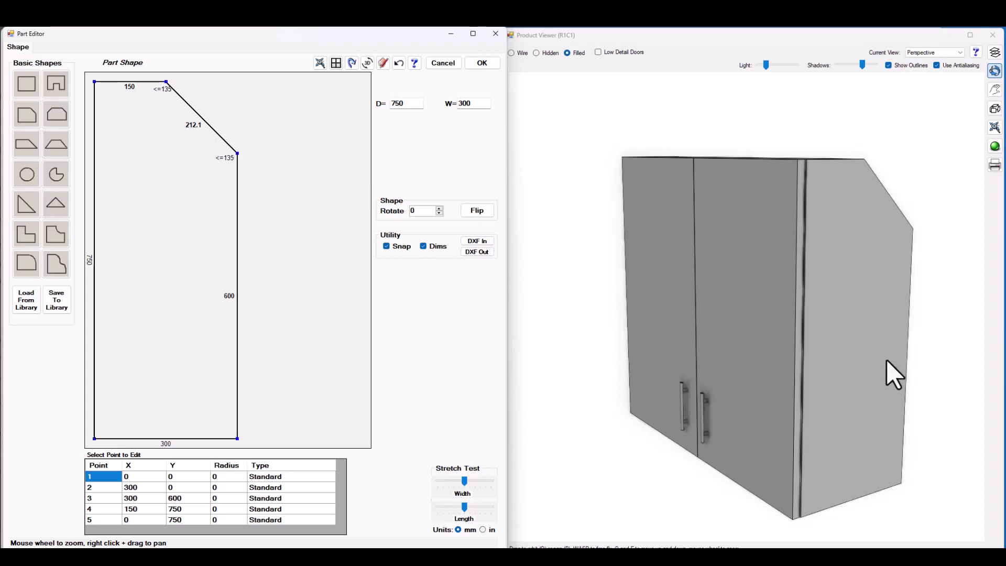
click(238, 297)
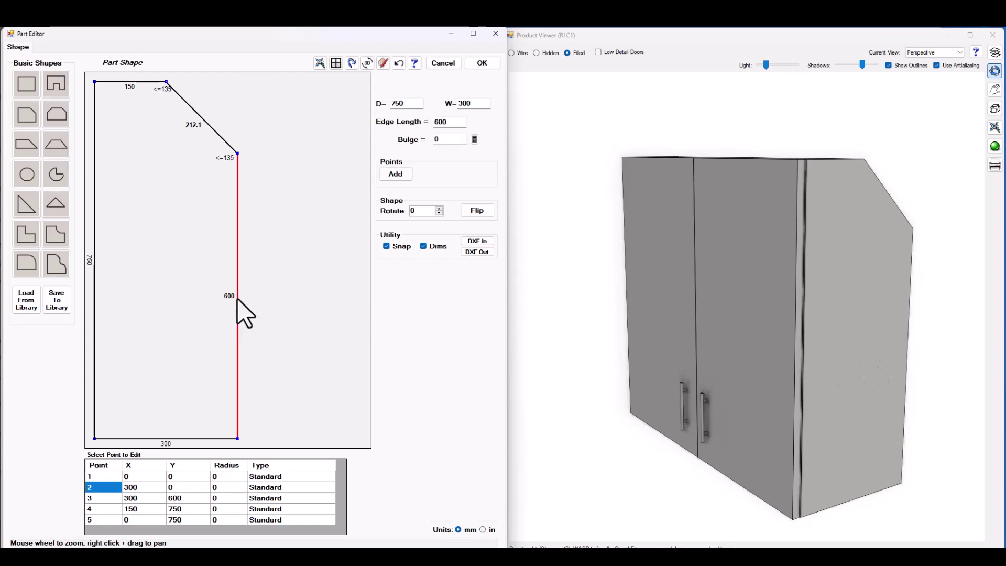
click(396, 174)
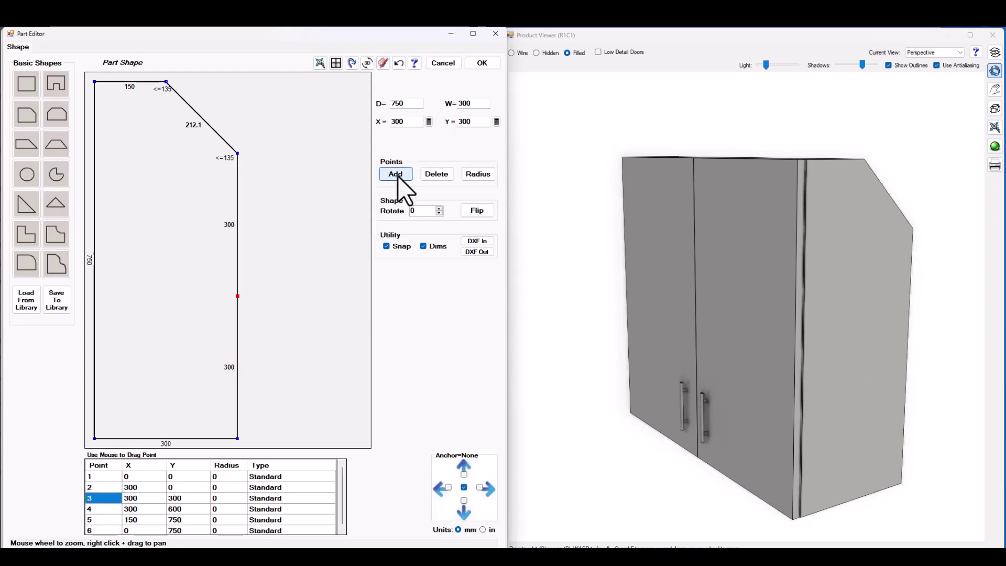
double_click(475, 122)
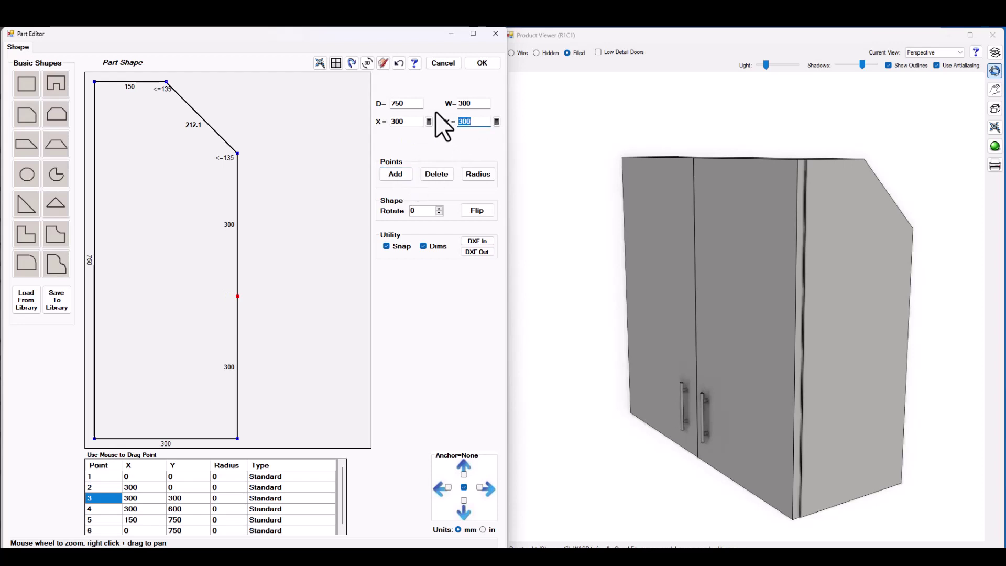
text(150)
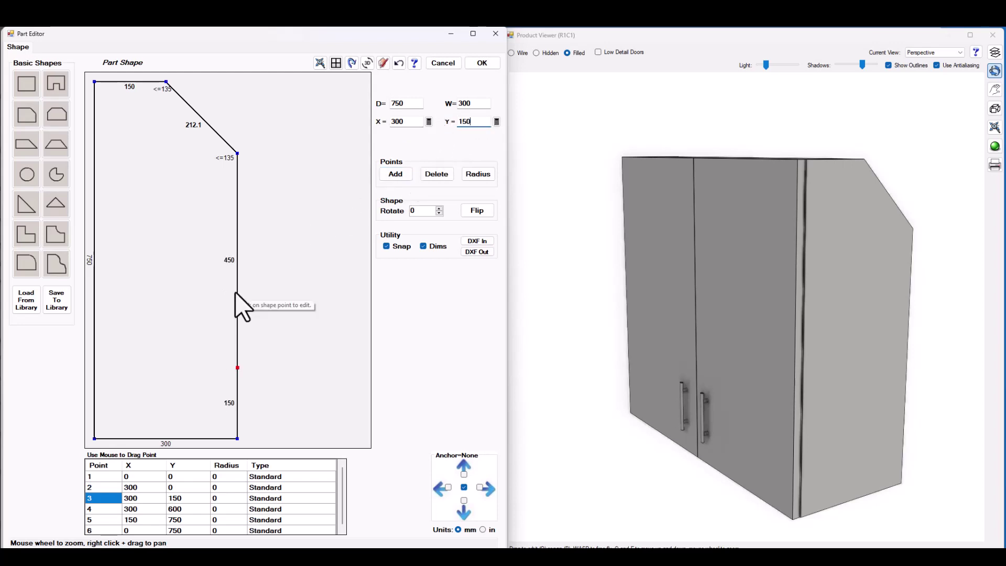
click(237, 307)
click(395, 175)
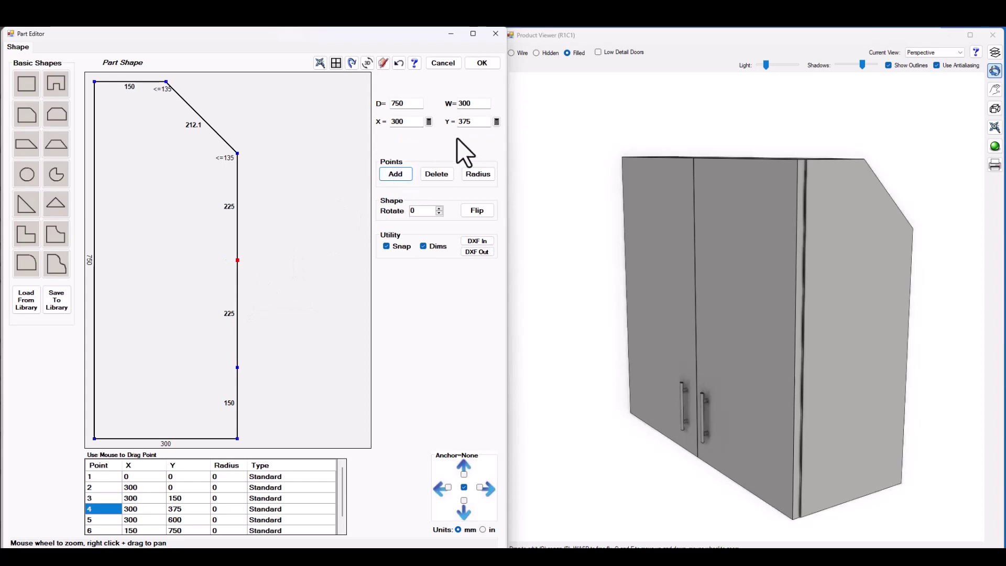
double_click(473, 121)
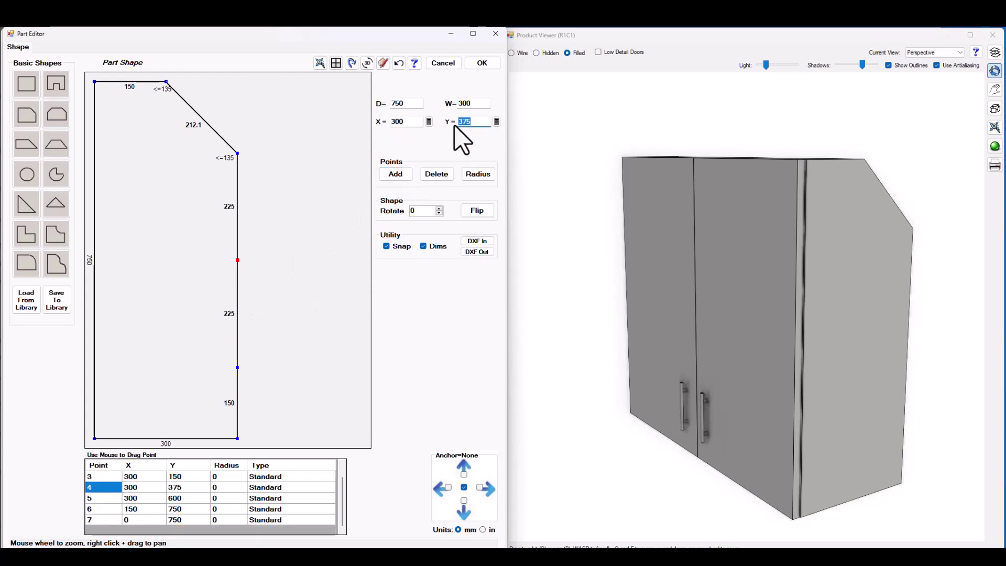
text(300)
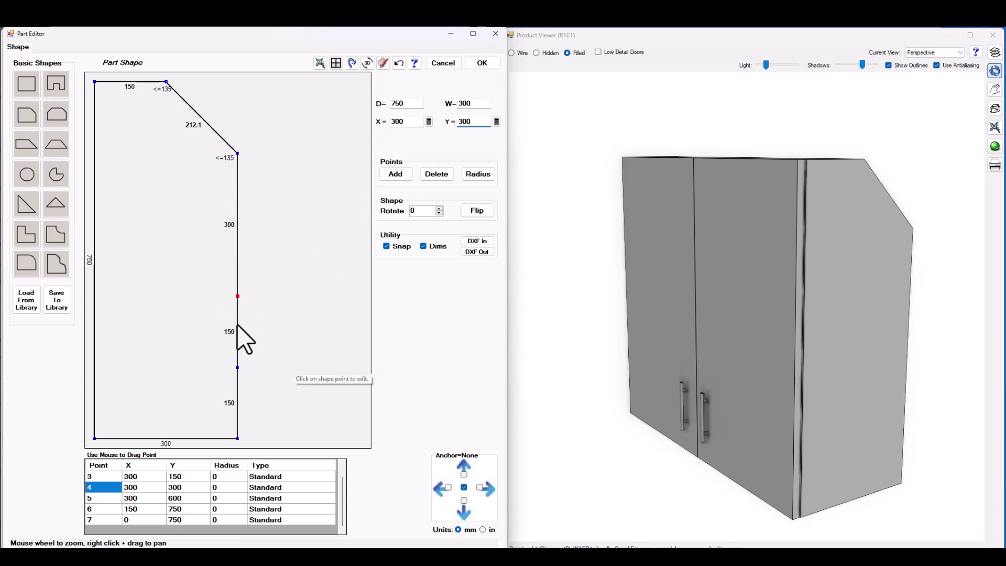
Step: Cut a notch between those points by adding two inner corners at X 150, Y 300 and X 150, Y 150, and apply the shape
click(237, 328)
click(396, 174)
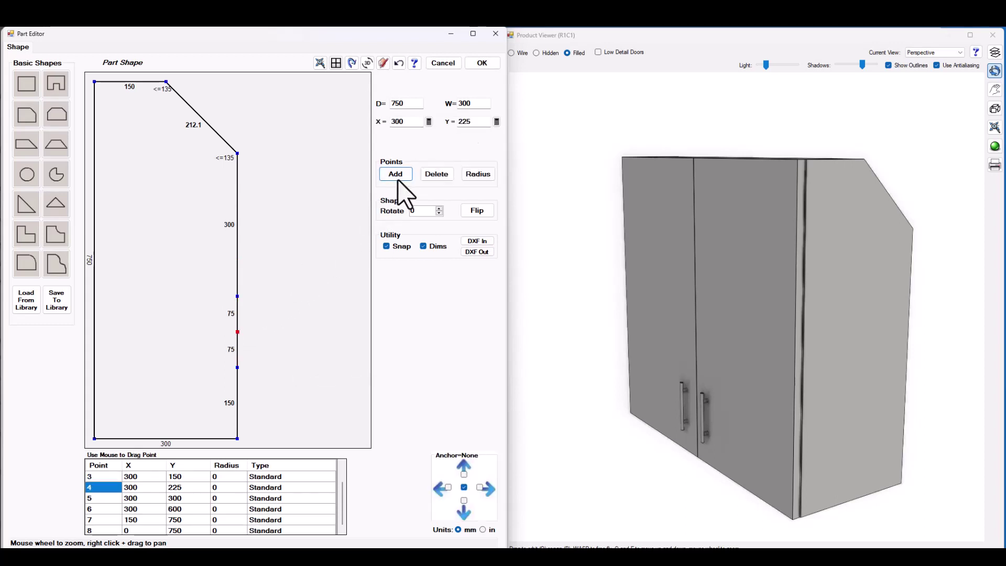
drag(238, 333, 166, 296)
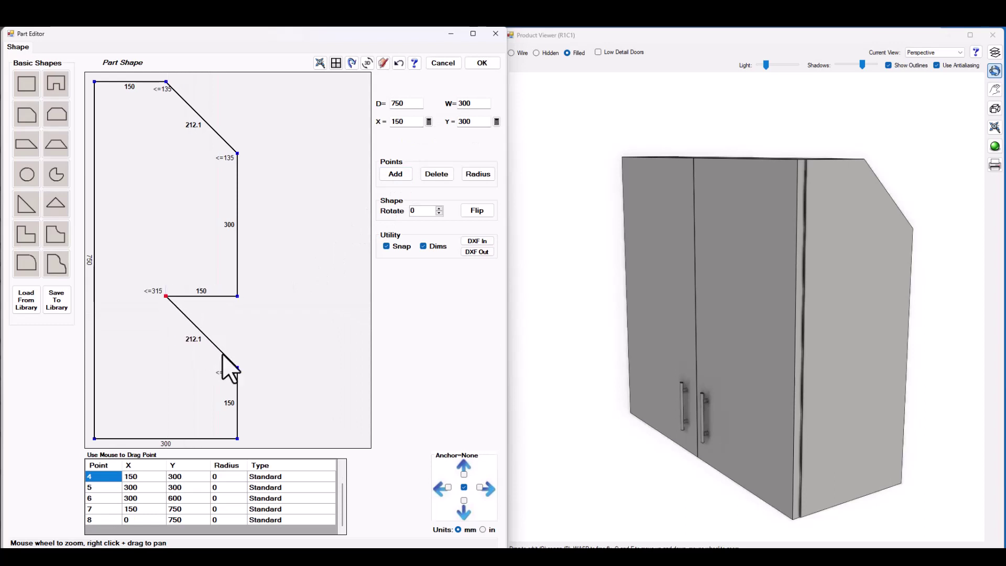
click(231, 346)
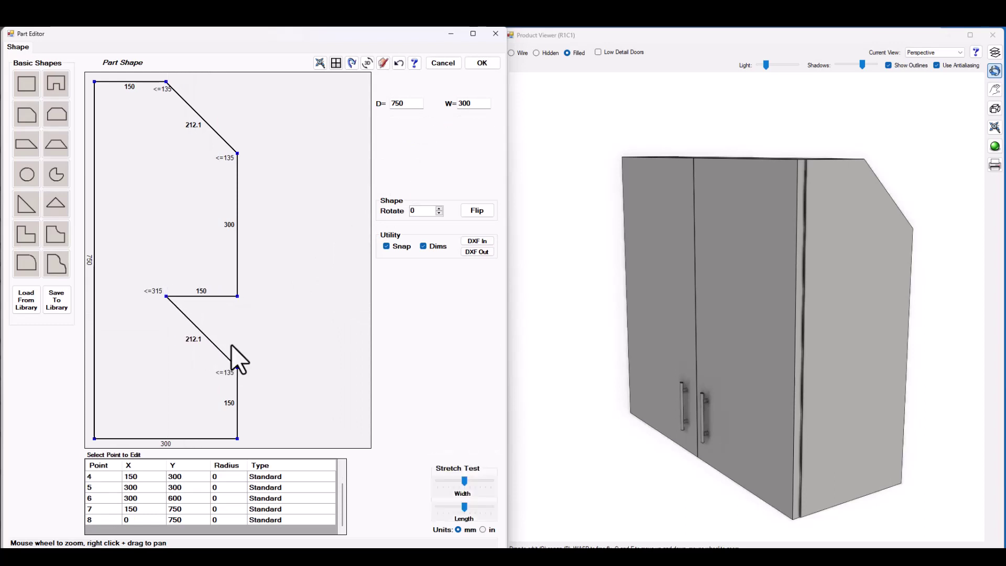
click(226, 358)
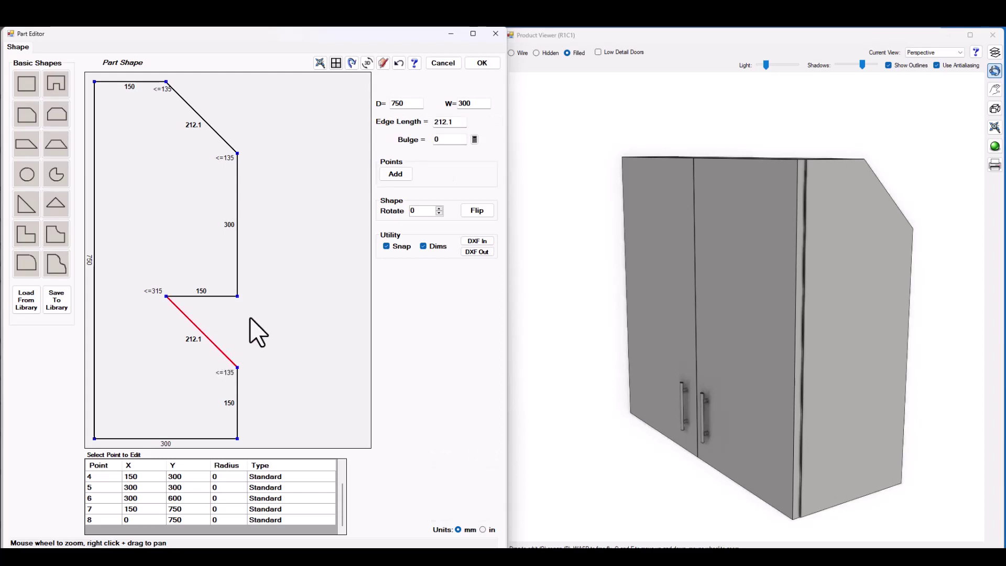
click(399, 174)
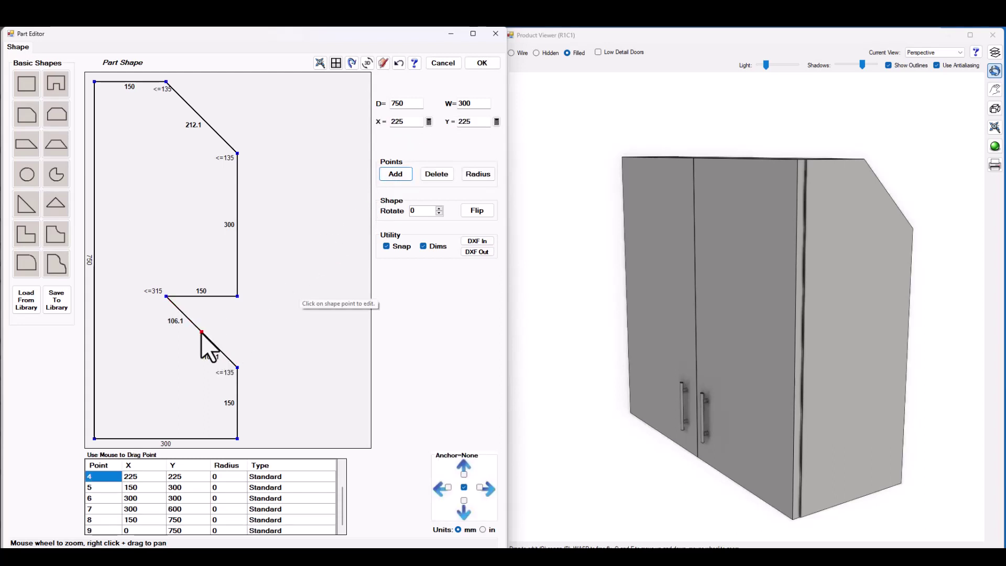
drag(201, 332, 166, 369)
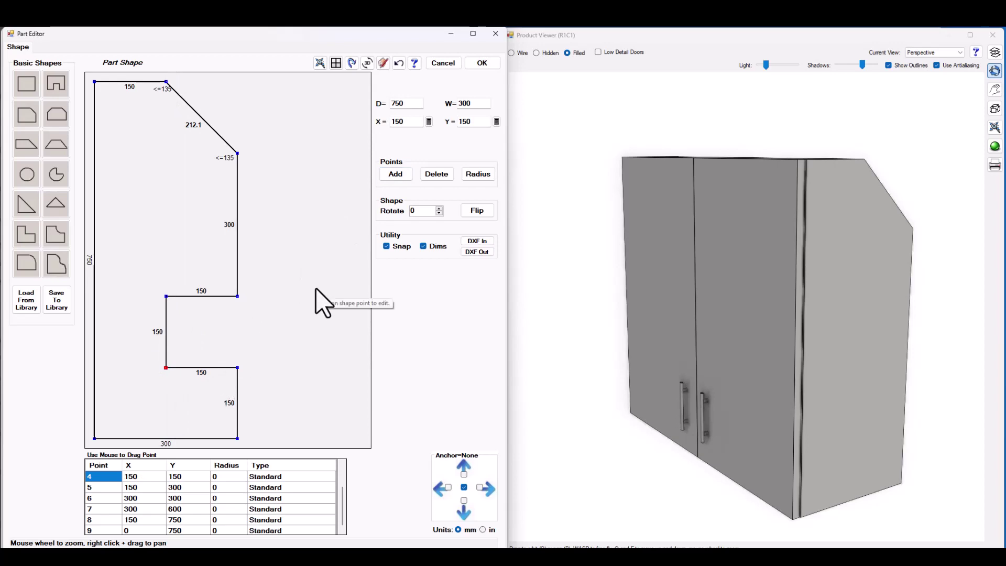
click(485, 64)
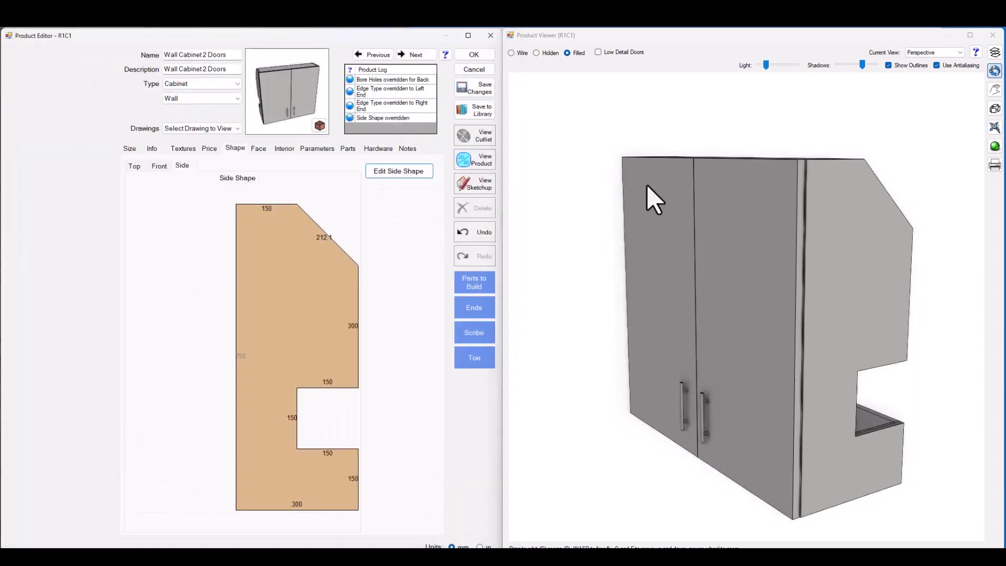
drag(858, 364, 648, 353)
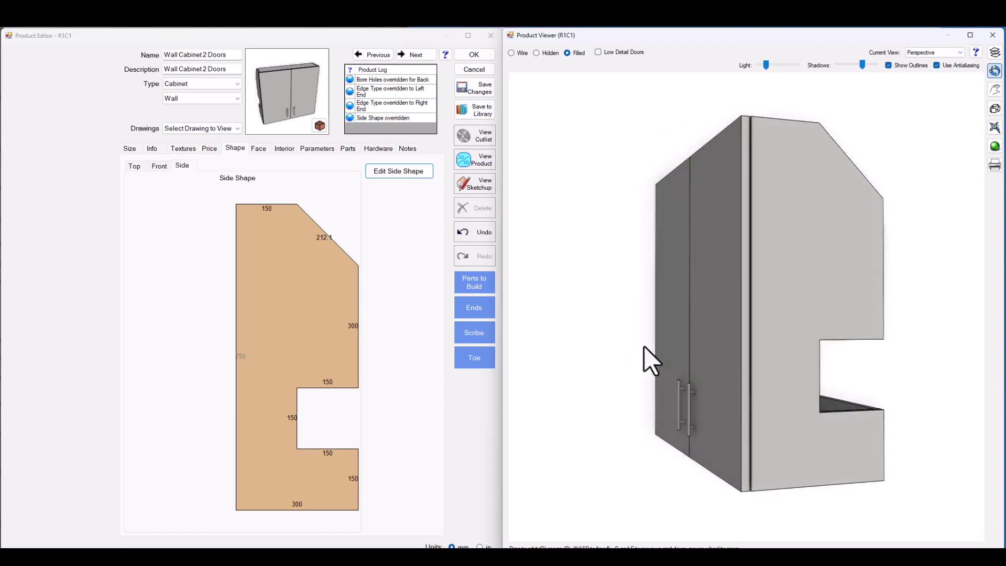
Step: Set the bulge of the side shape's slanted upper edge to -50 and apply the curved shape to the cabinet
click(395, 175)
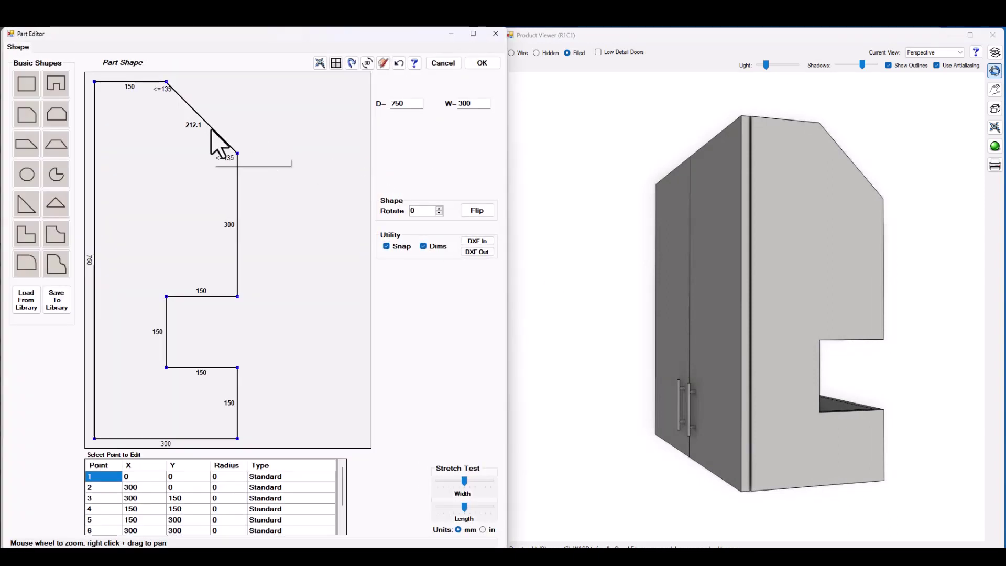
click(219, 148)
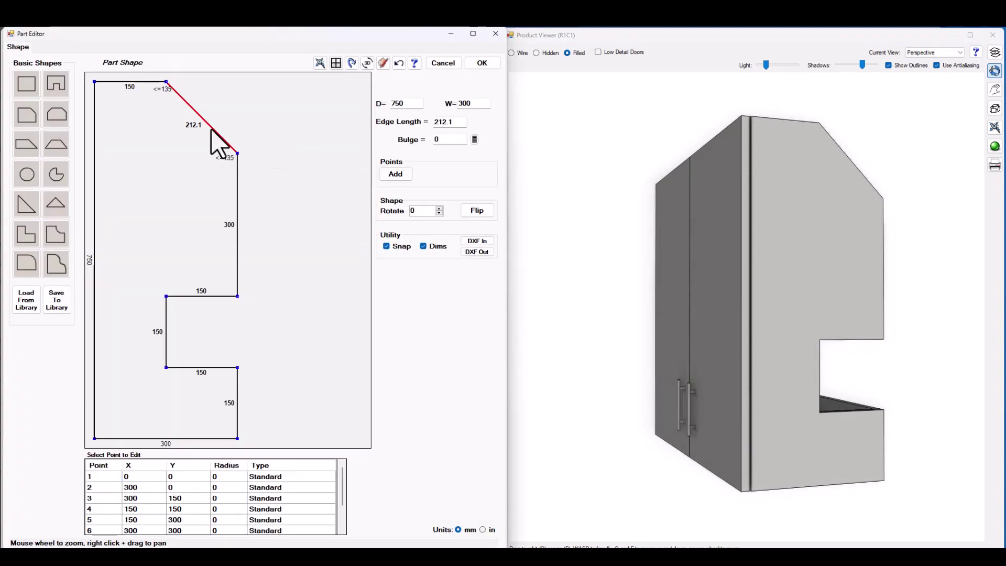
double_click(433, 141)
text(-50)
click(457, 125)
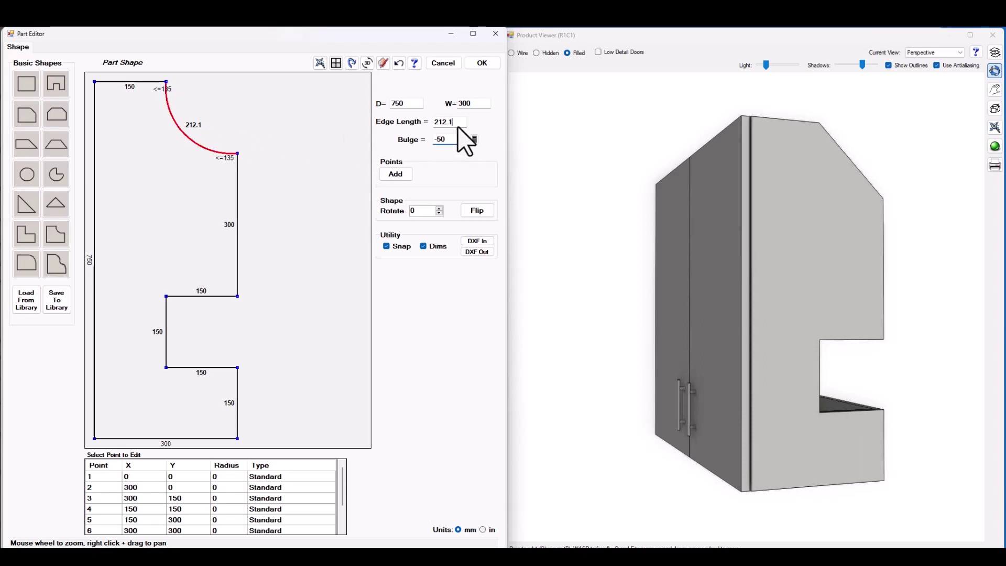
click(483, 64)
drag(825, 225, 721, 243)
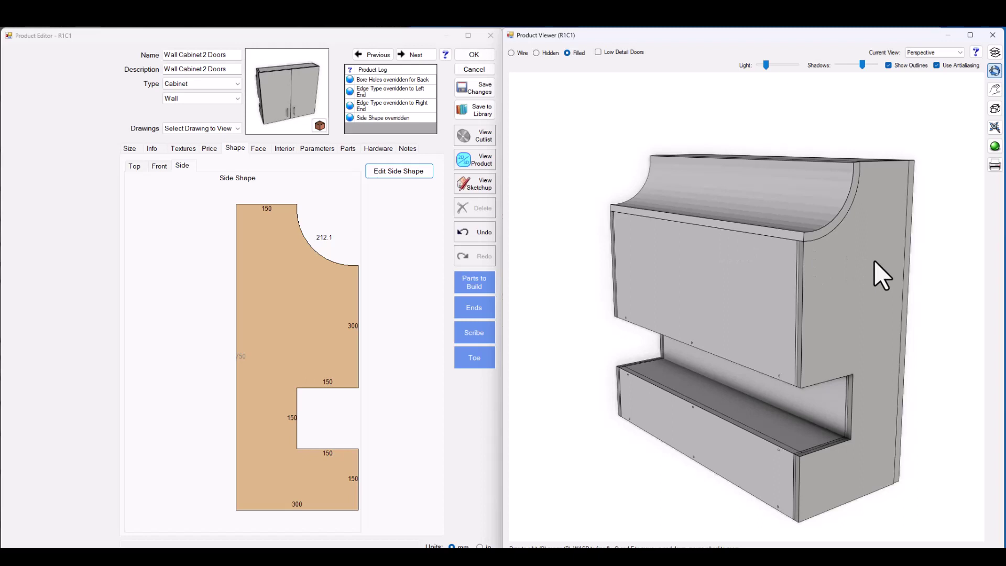
drag(822, 303, 696, 307)
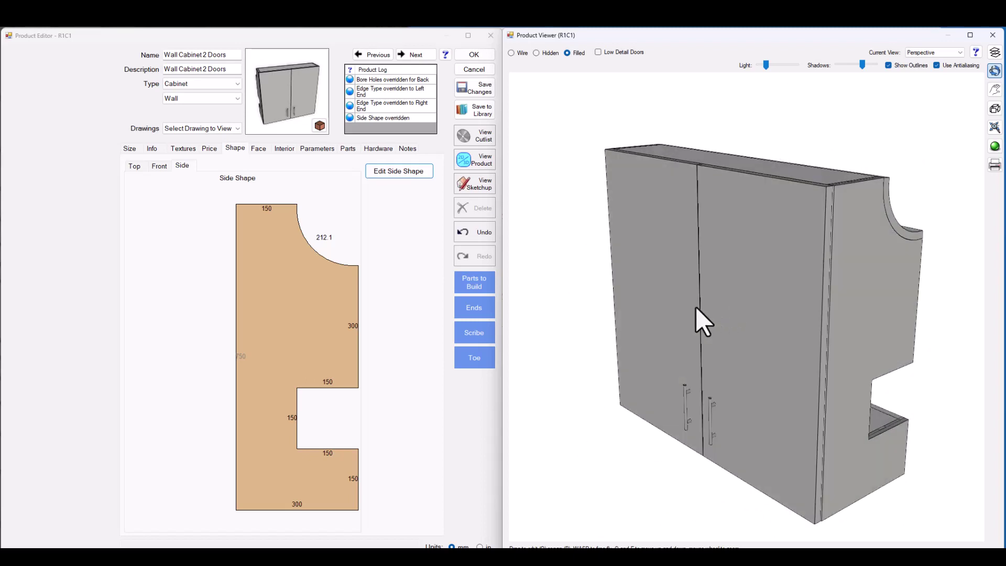
Step: Change the side type of the shape's 750 mm vertical edge to Back and check the cabinet in 3D
click(237, 319)
click(403, 212)
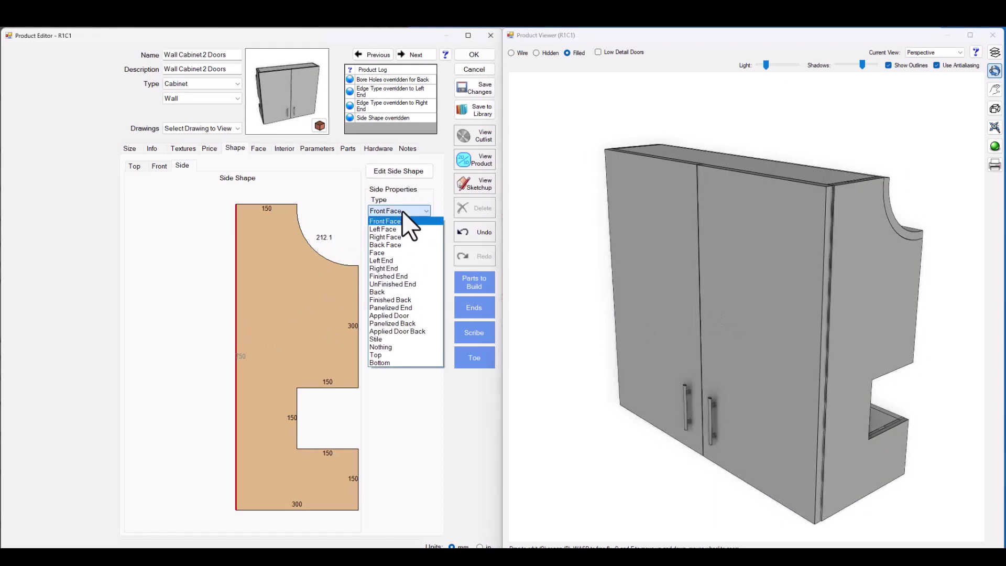
click(390, 292)
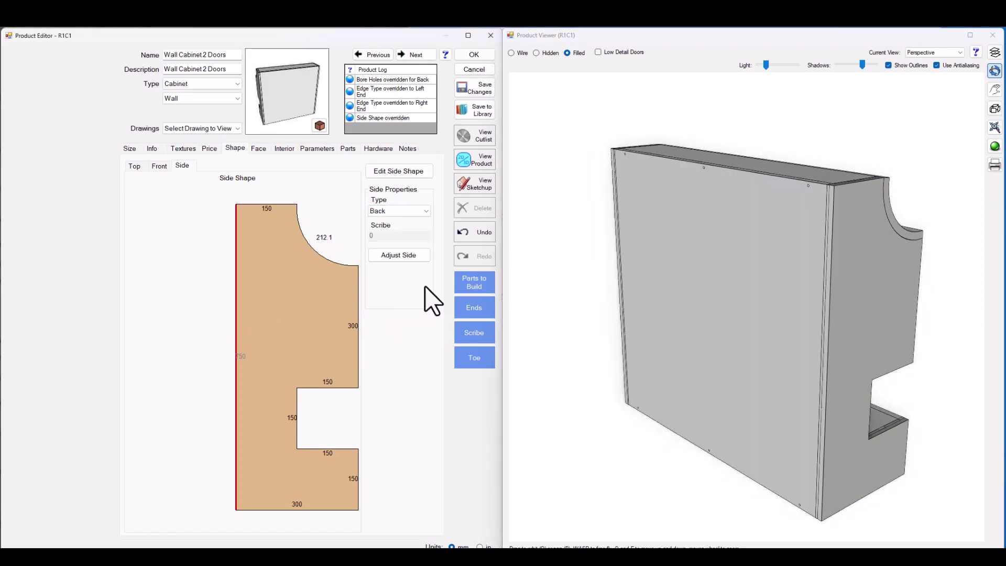
drag(678, 248, 680, 255)
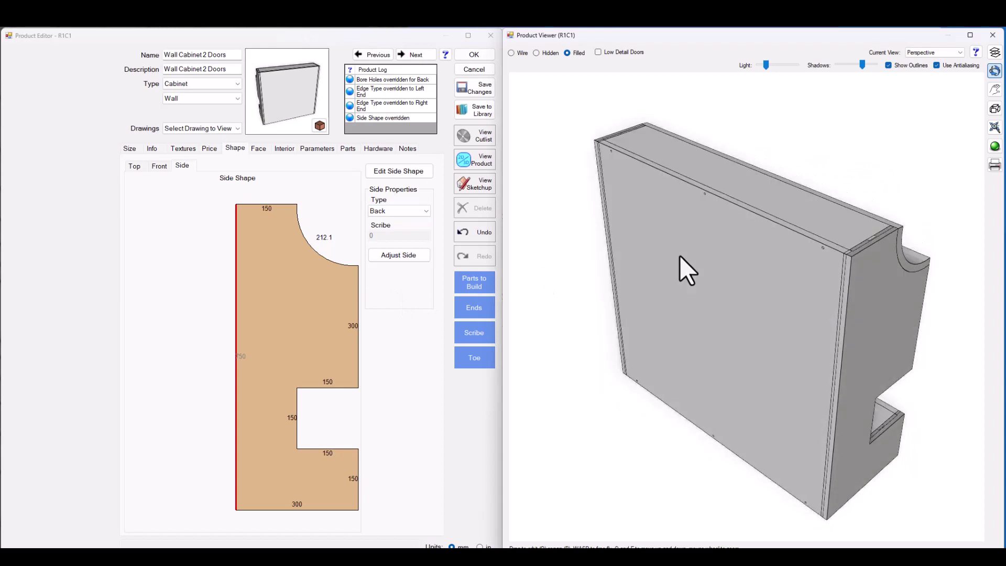
Step: Change the side type of the shape's 150 mm upper edge to Face
click(271, 205)
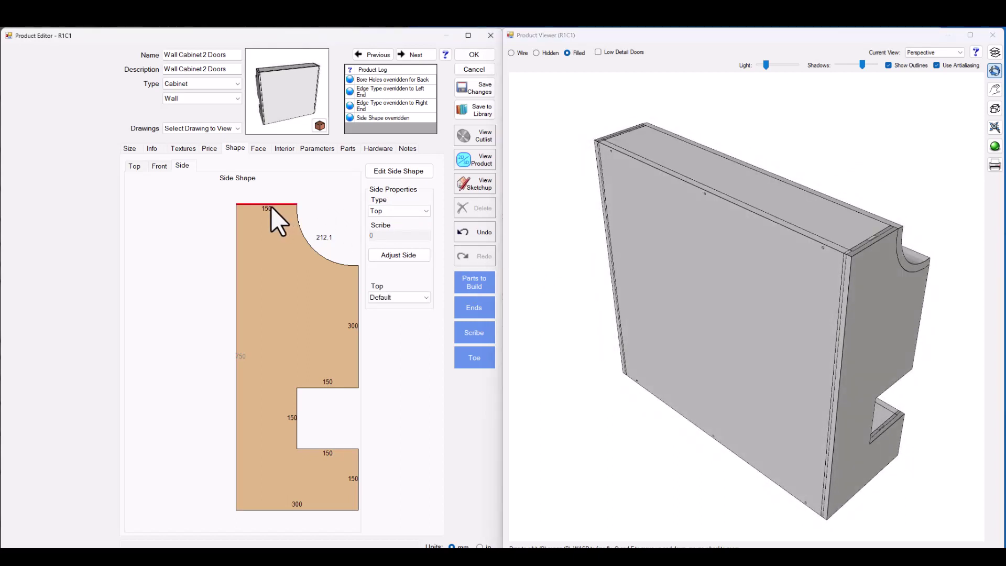
click(398, 210)
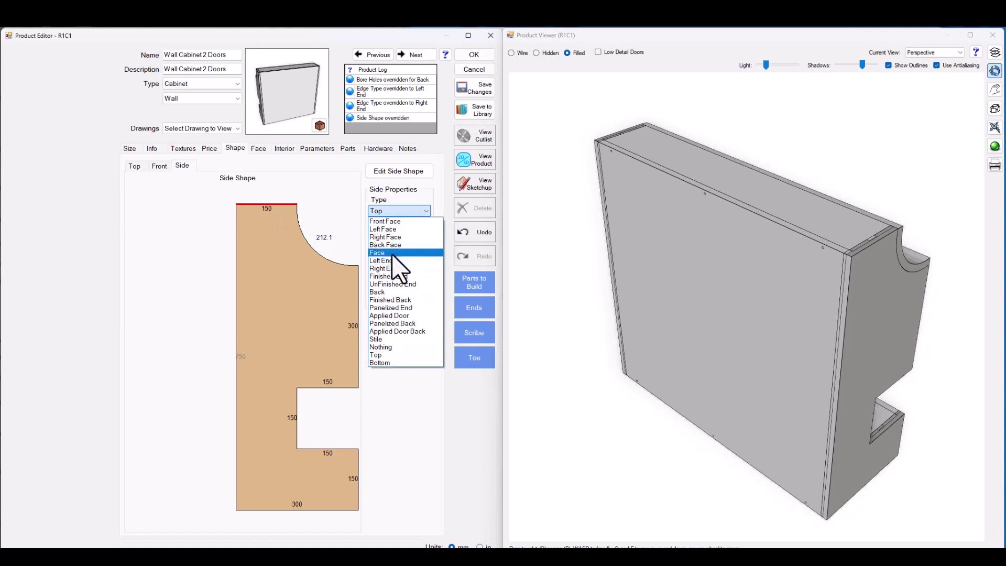
click(393, 245)
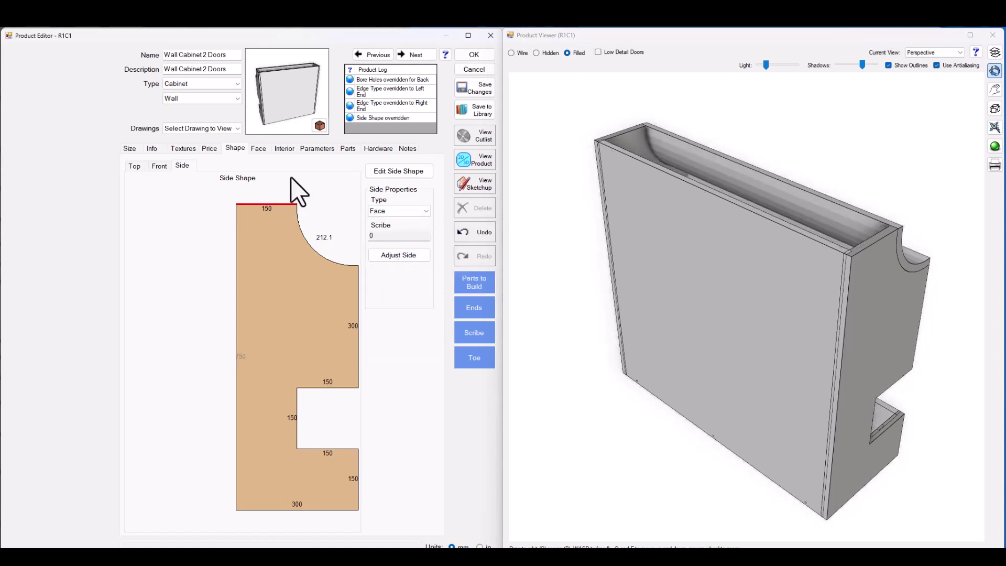
Step: Fill the new upper face opening with a Door hinged at the Bottom and check it in 3D
click(258, 149)
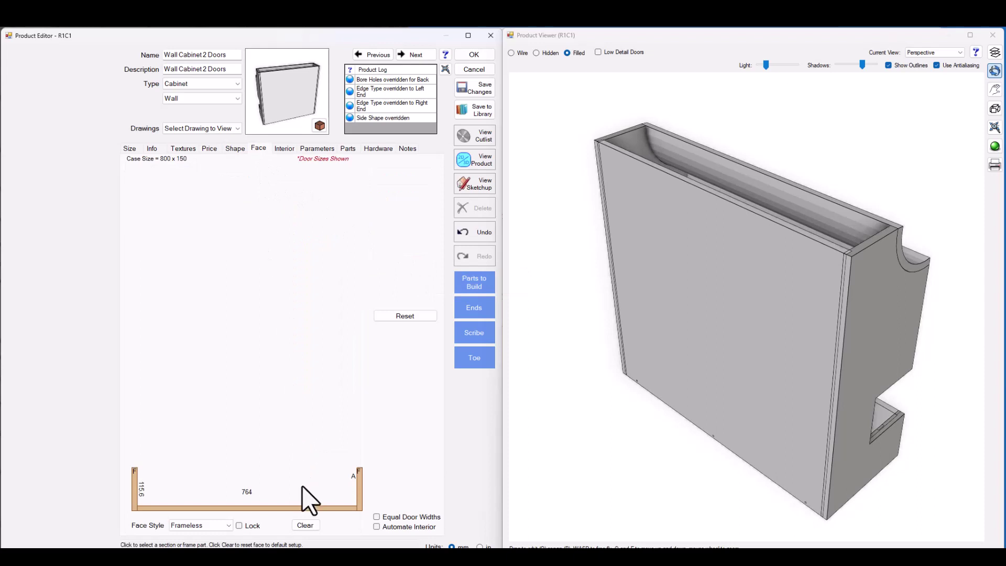
click(310, 504)
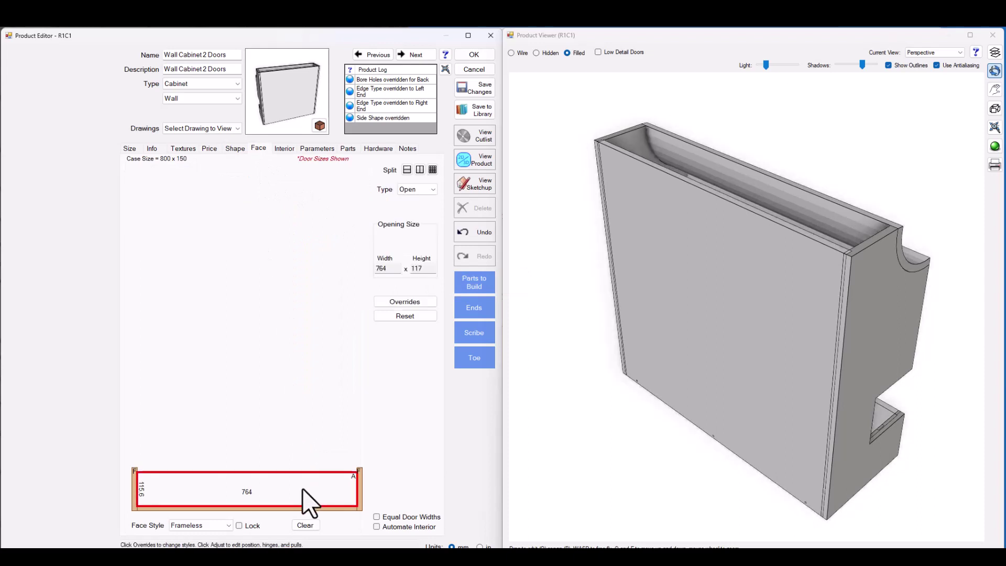
click(419, 190)
click(414, 208)
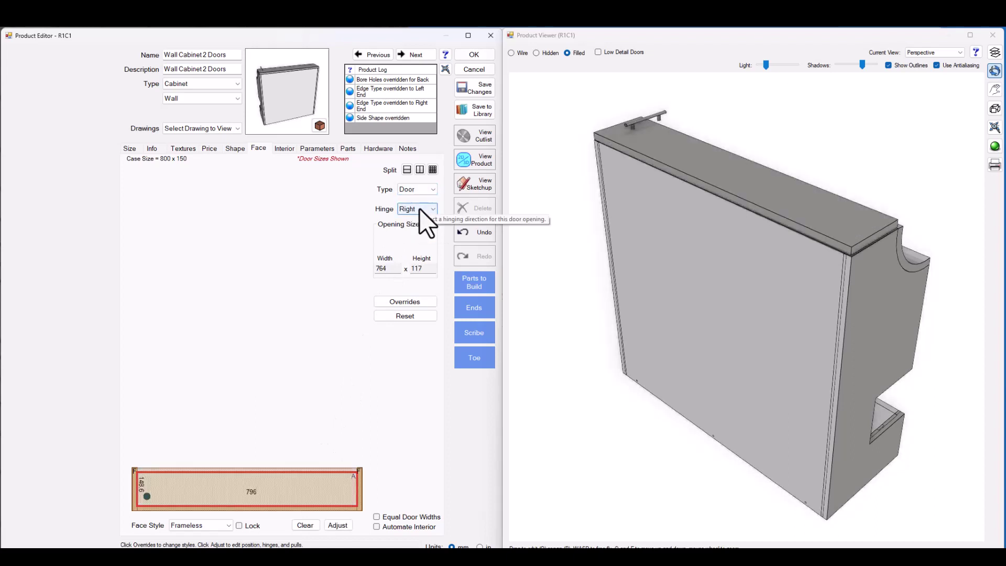
click(420, 209)
click(417, 251)
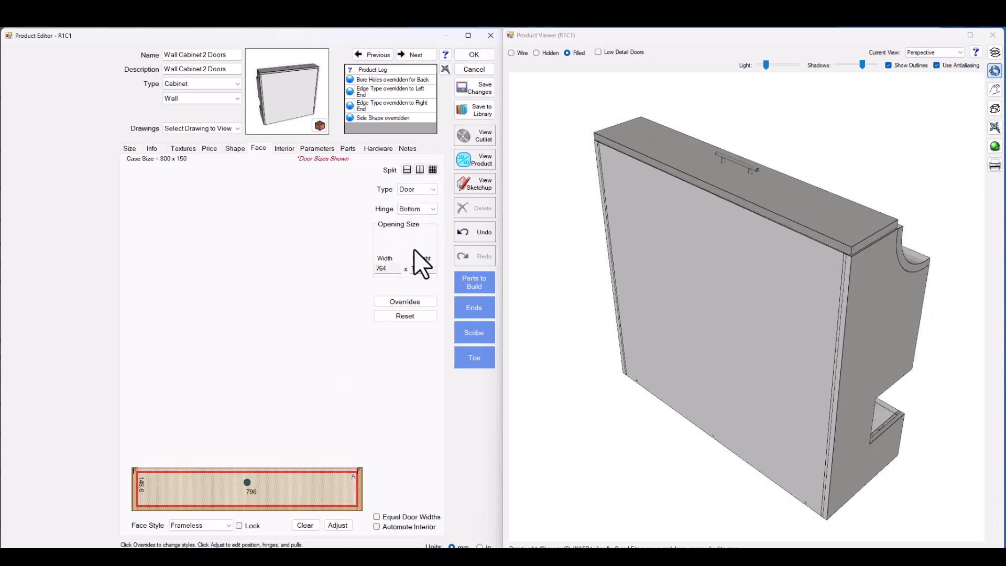
drag(738, 262, 713, 259)
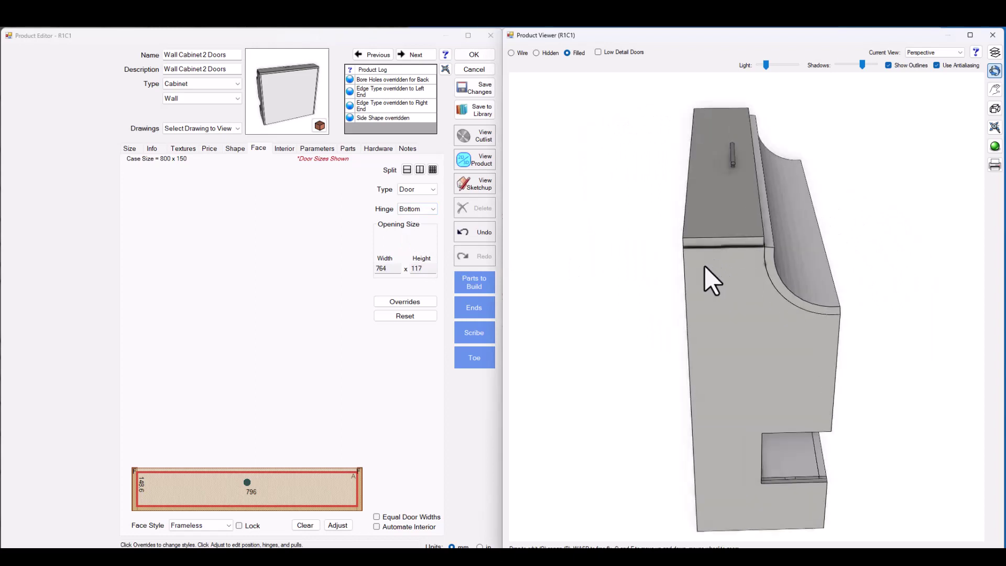
Step: Set the upper door's Top reveal adjustment to -18 mm and apply it
click(337, 525)
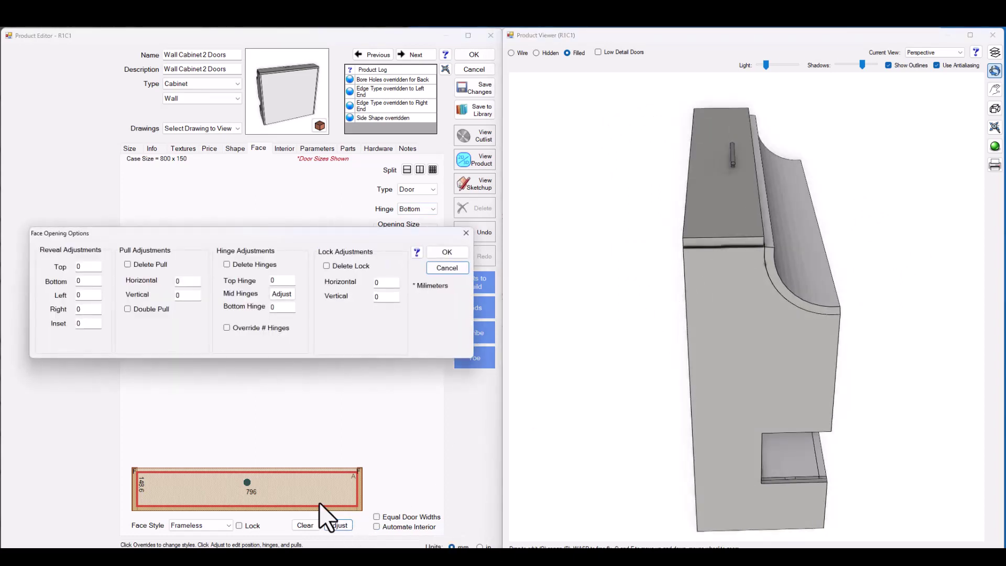
click(96, 267)
text(-18)
click(446, 253)
Step: Show the cabinet in wireframe and raise the adjustable shelf so the interior opening below it is about 457 mm
drag(691, 266, 606, 190)
click(512, 53)
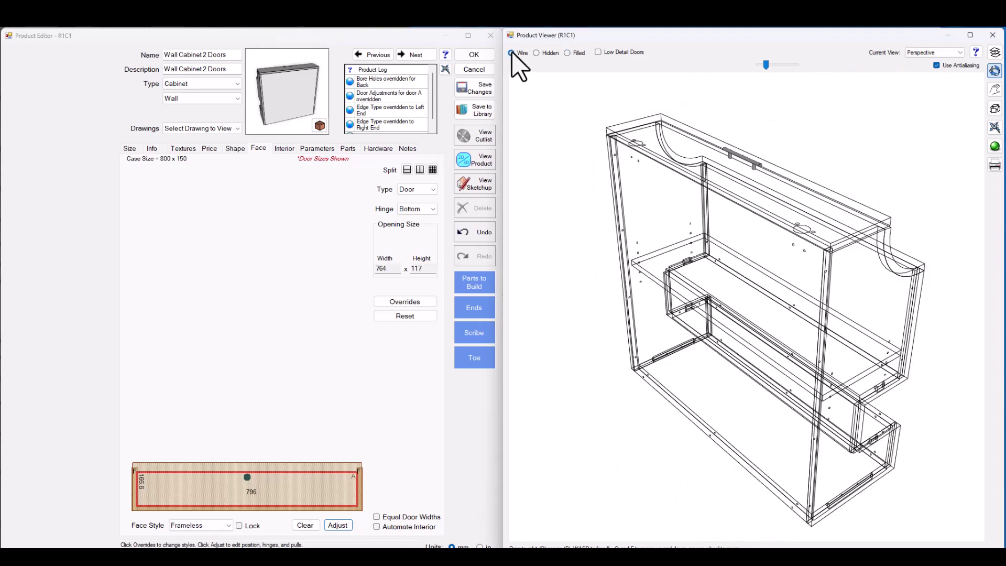
drag(704, 224, 706, 223)
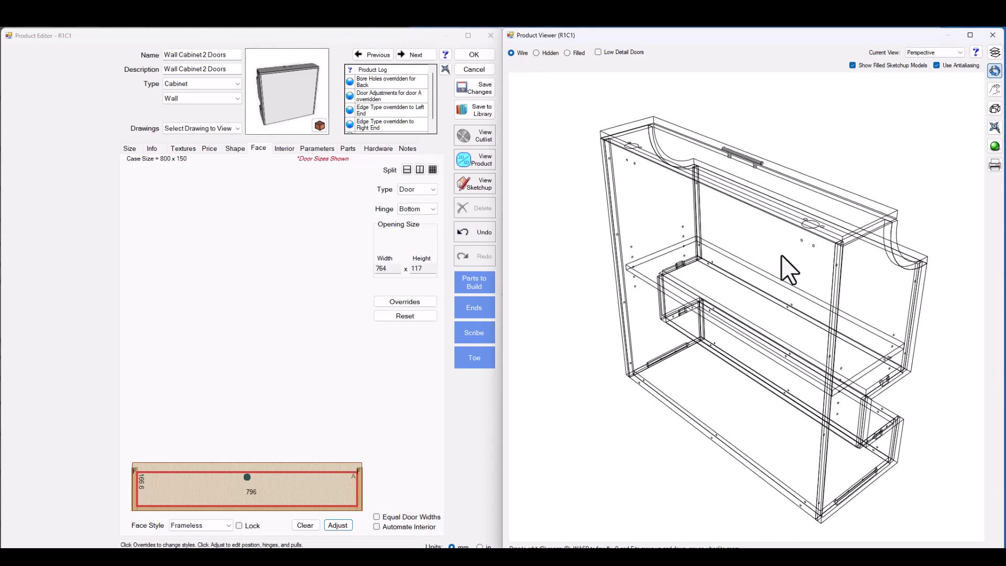
drag(832, 274, 877, 263)
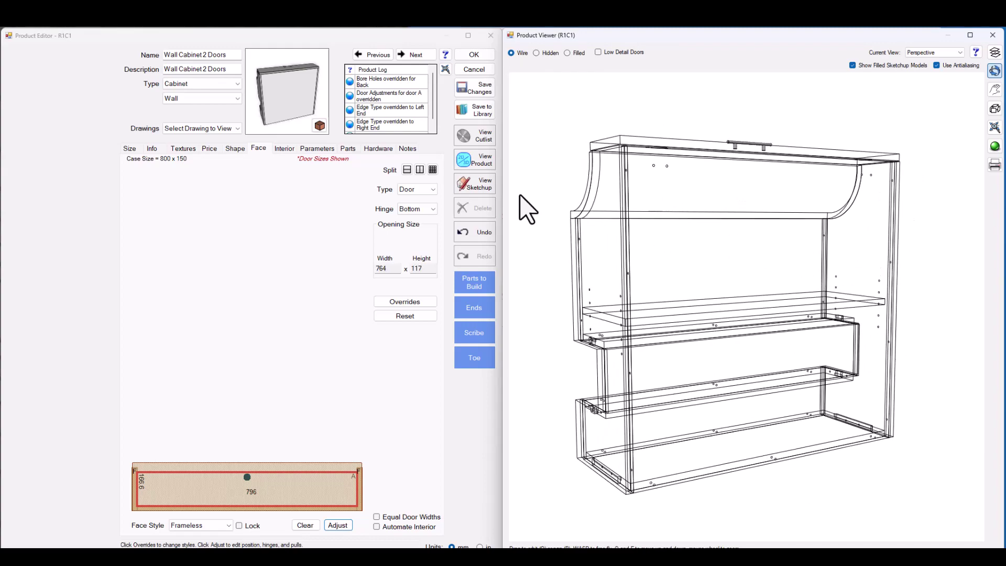
click(285, 149)
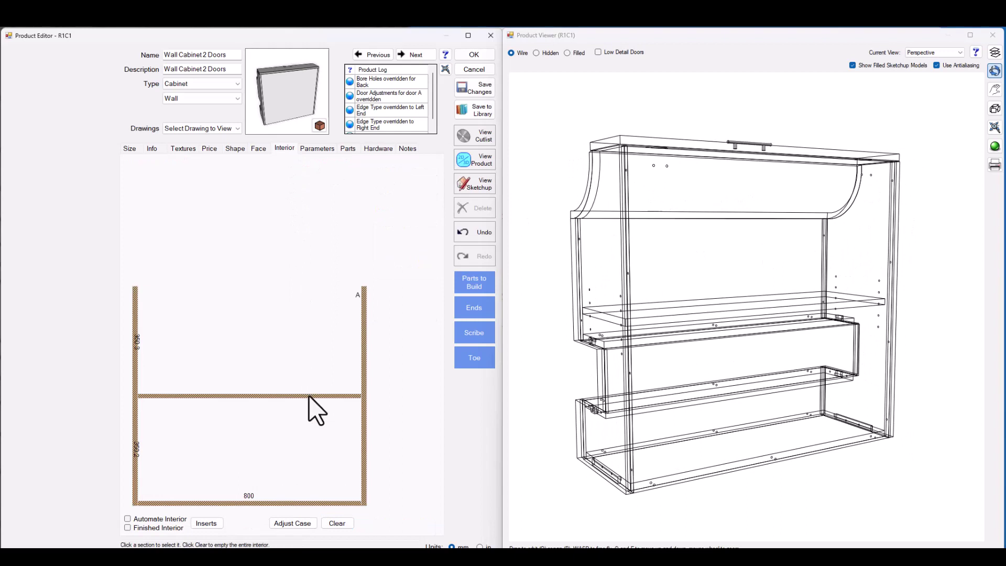
drag(310, 396, 311, 366)
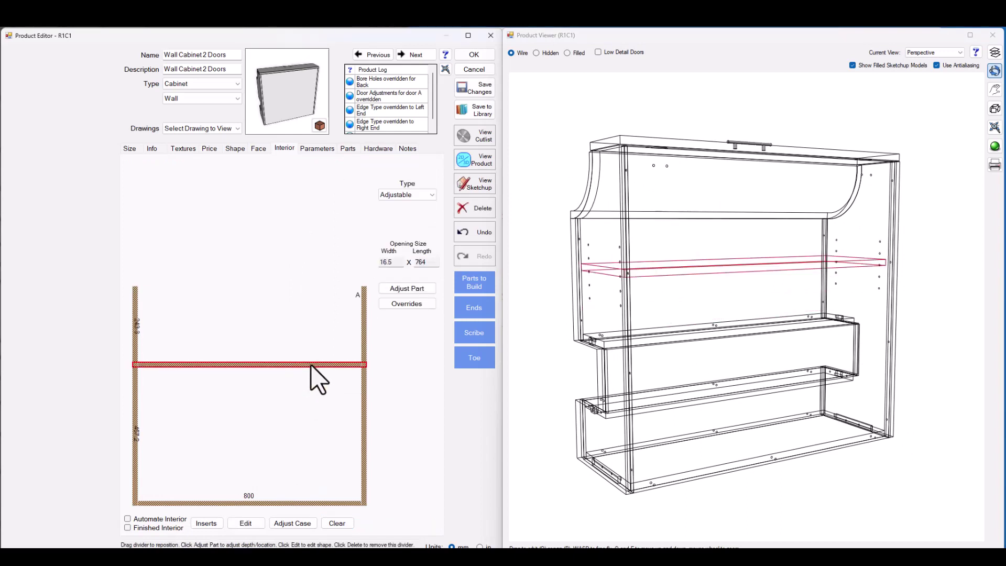
click(300, 285)
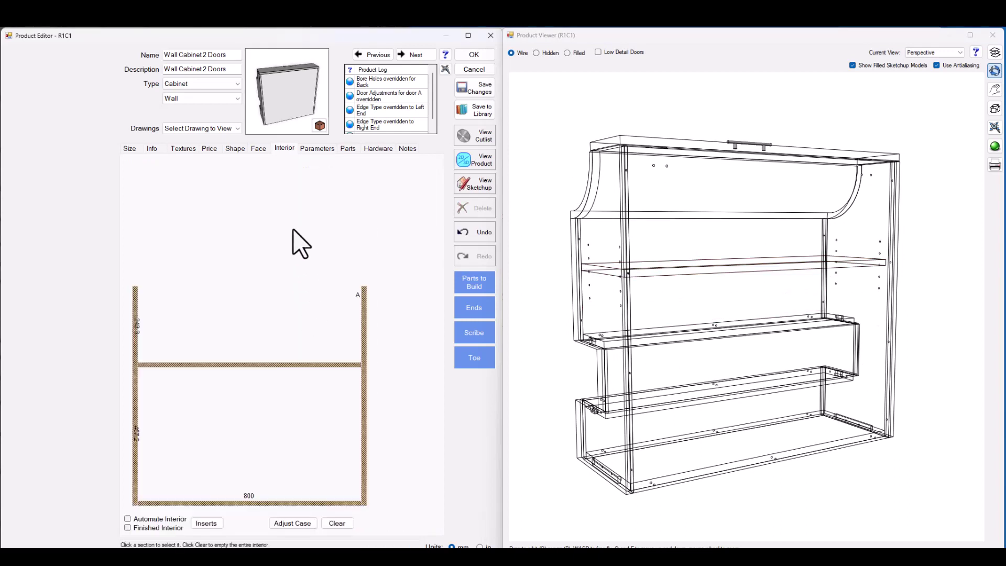
Step: Enable Bore Shelf Holes with Center for the back on the side shape's 300 mm vertical edge and check the holes in 3D
click(233, 148)
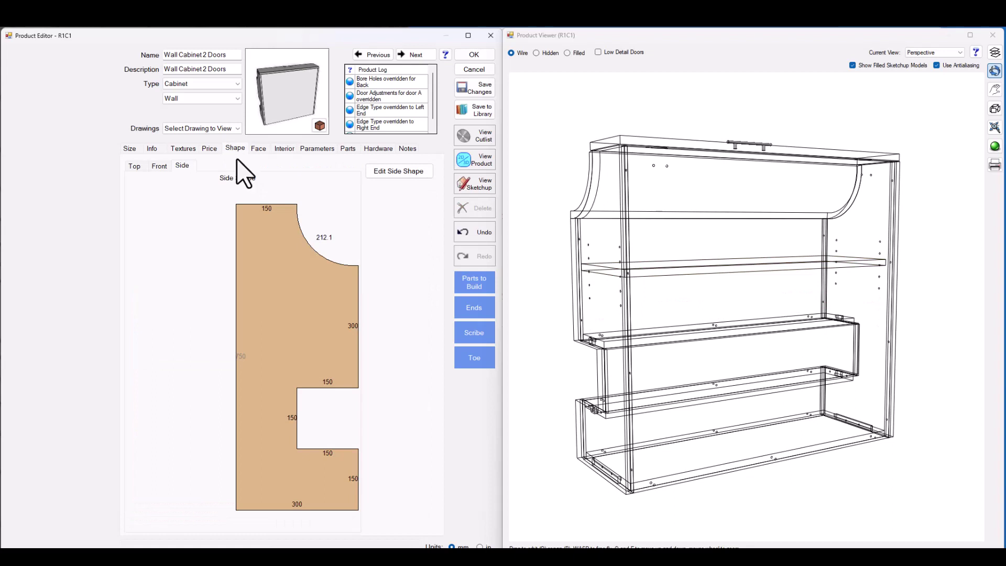
click(357, 333)
click(398, 256)
click(316, 257)
click(315, 271)
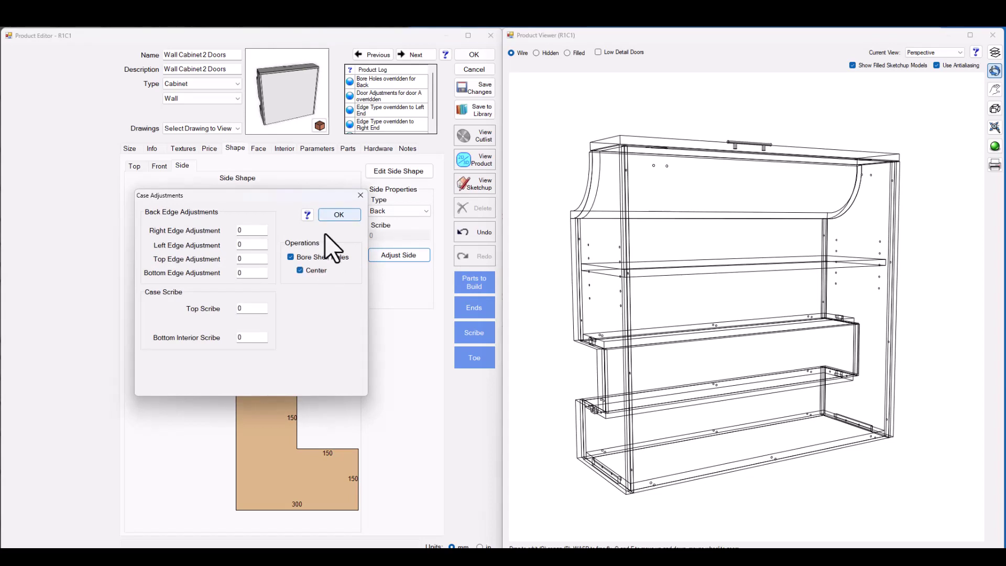
click(338, 215)
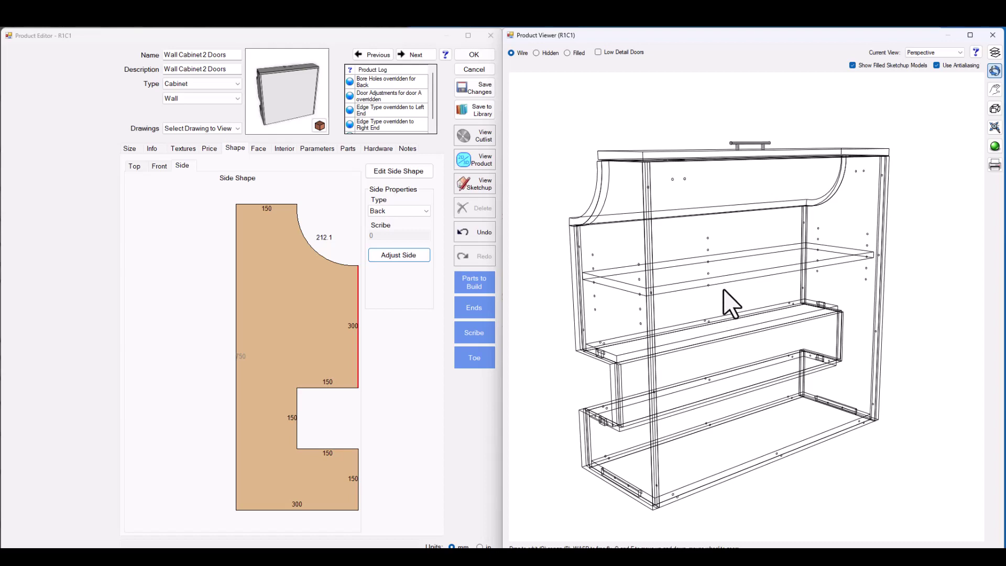
drag(723, 290, 779, 287)
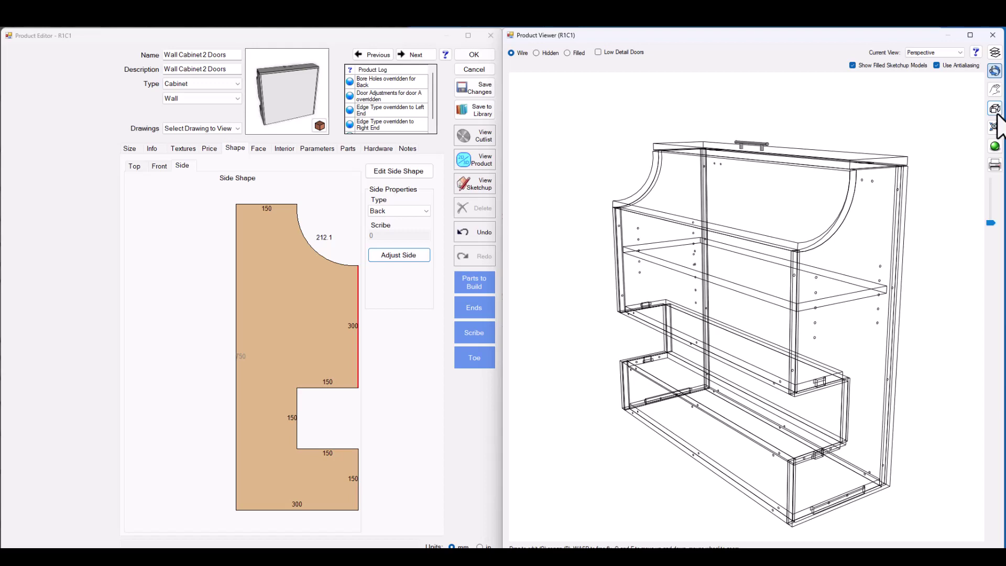
Step: Explode the cabinet in the filled 3D view, examine its separated parts, and collapse it again
drag(993, 216, 992, 210)
click(567, 53)
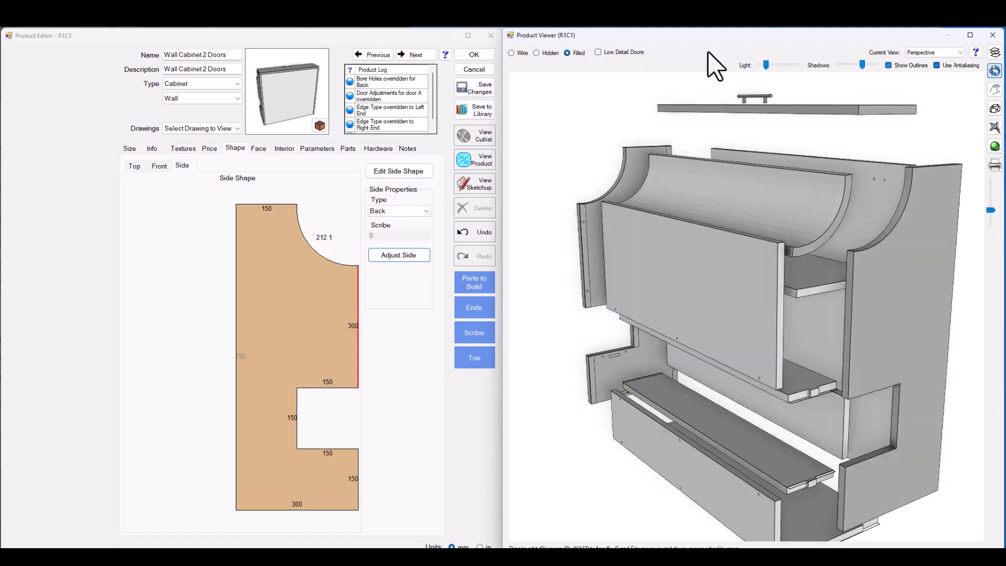
click(995, 52)
click(950, 162)
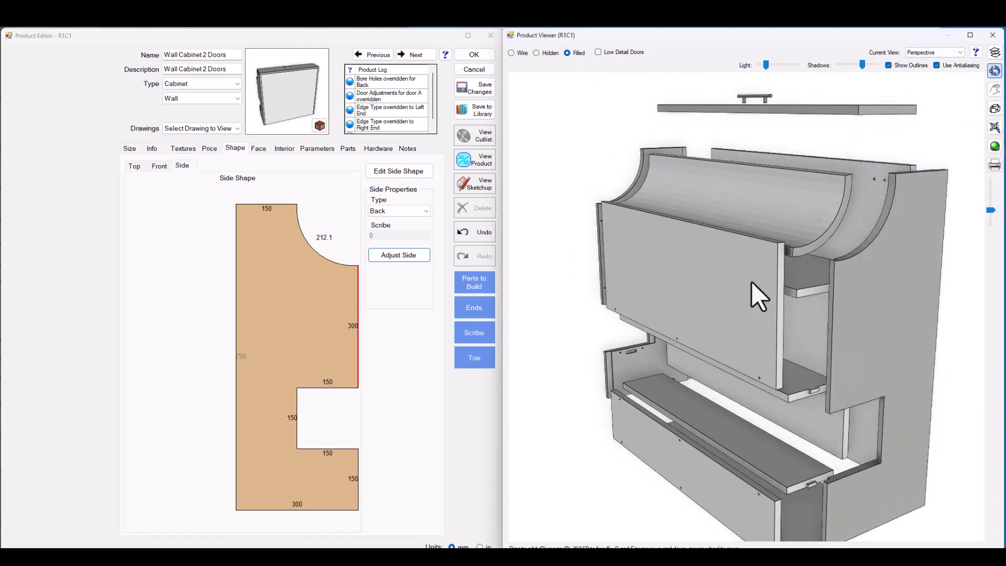
drag(757, 292, 770, 285)
scroll(770, 285, up, 5)
drag(585, 392, 605, 409)
scroll(606, 409, down, 1)
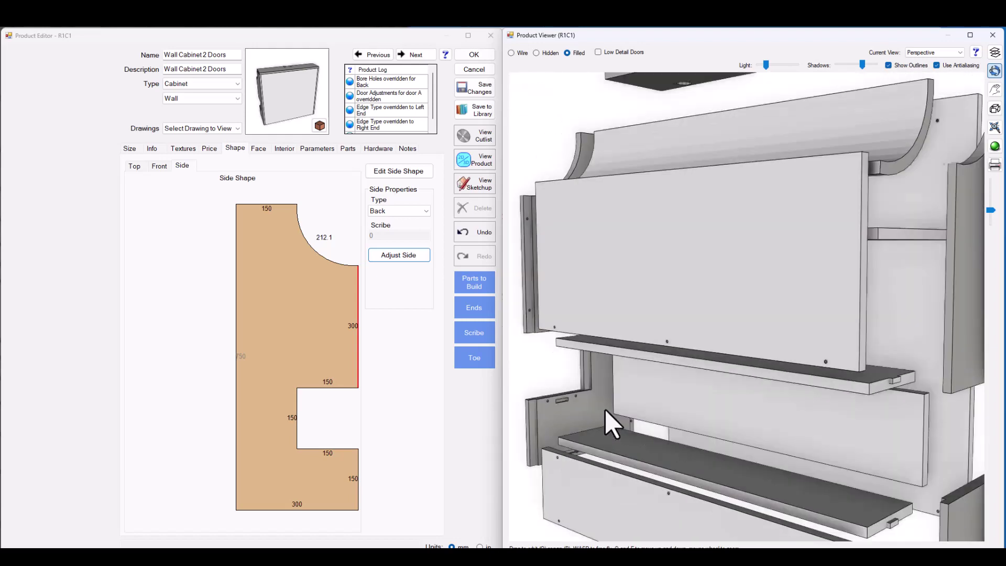
scroll(606, 410, down, 3)
drag(988, 211, 985, 245)
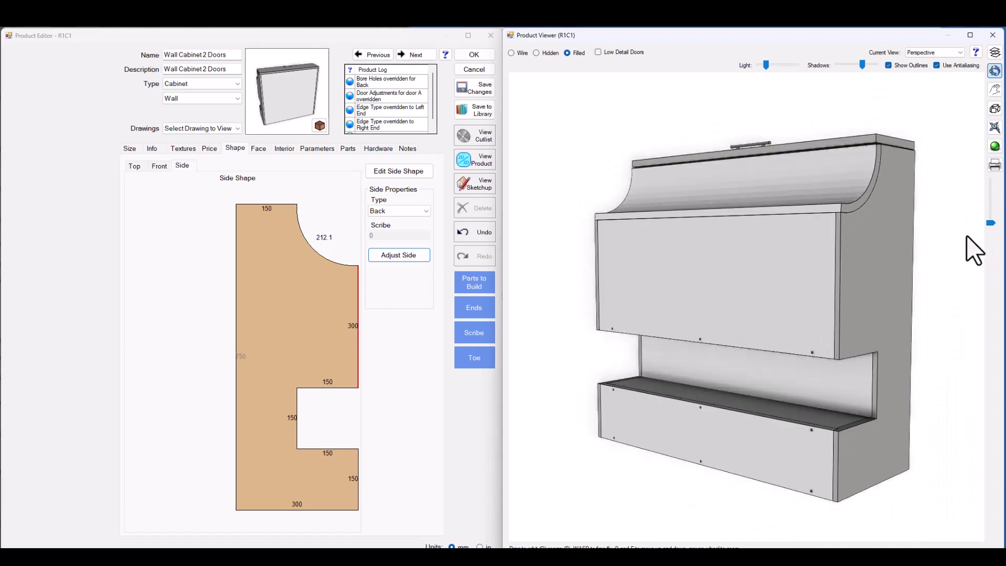
Step: Change the side type of the shape's lowest 150 mm vertical edge from Back to Face
click(356, 482)
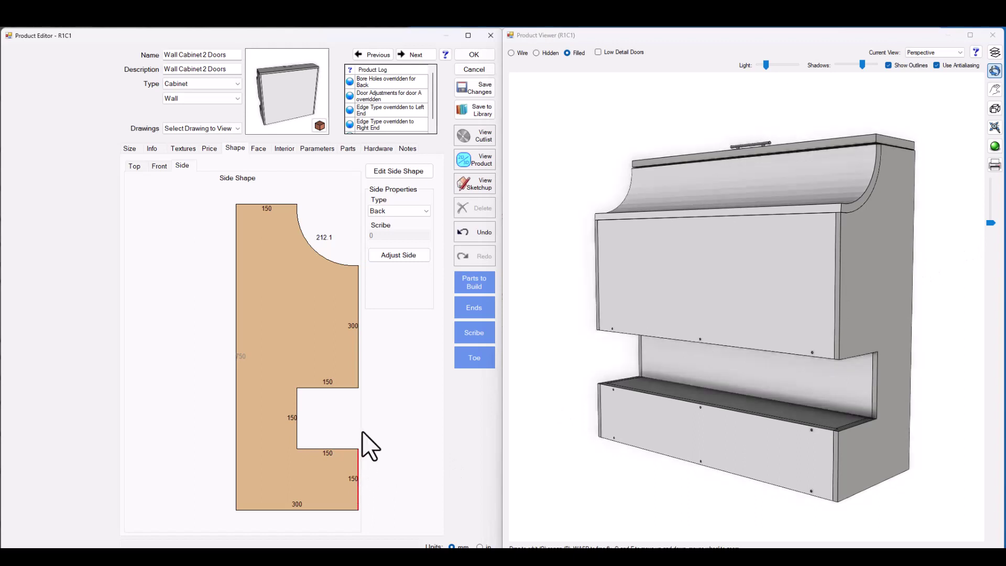
click(389, 211)
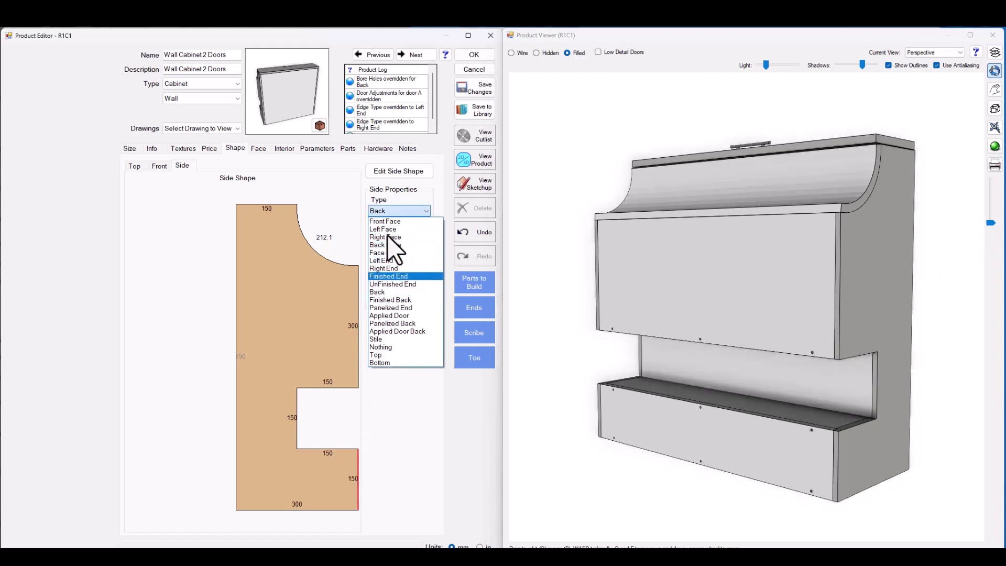
click(386, 253)
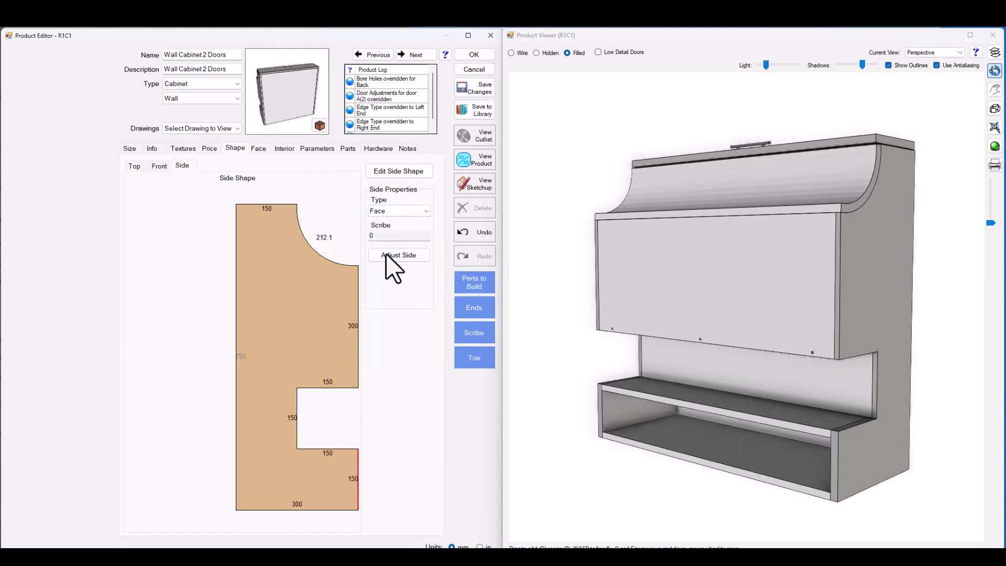
Step: Make the Face 3 opening a Drawer and inspect it in wireframe and filled 3D views
click(262, 150)
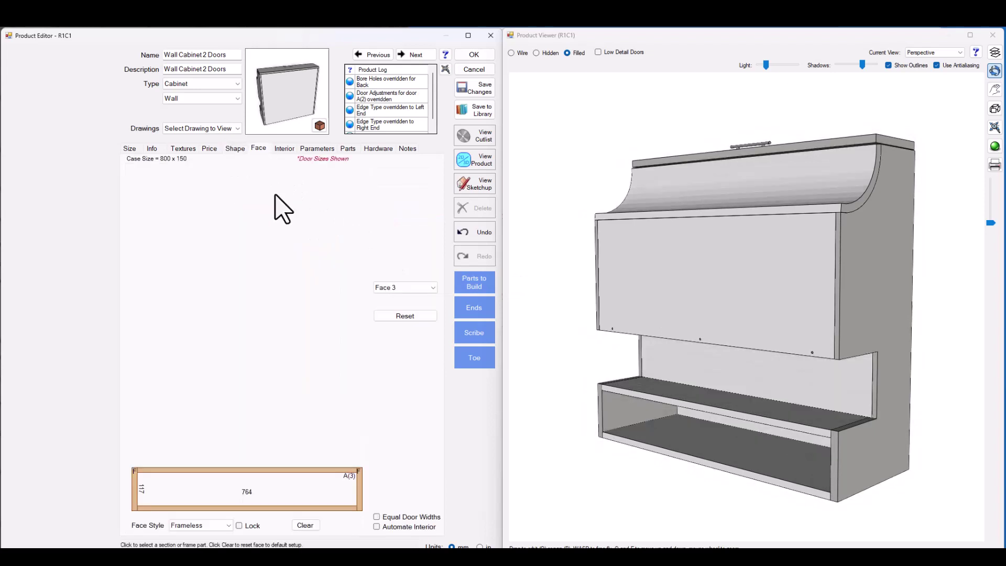
click(322, 499)
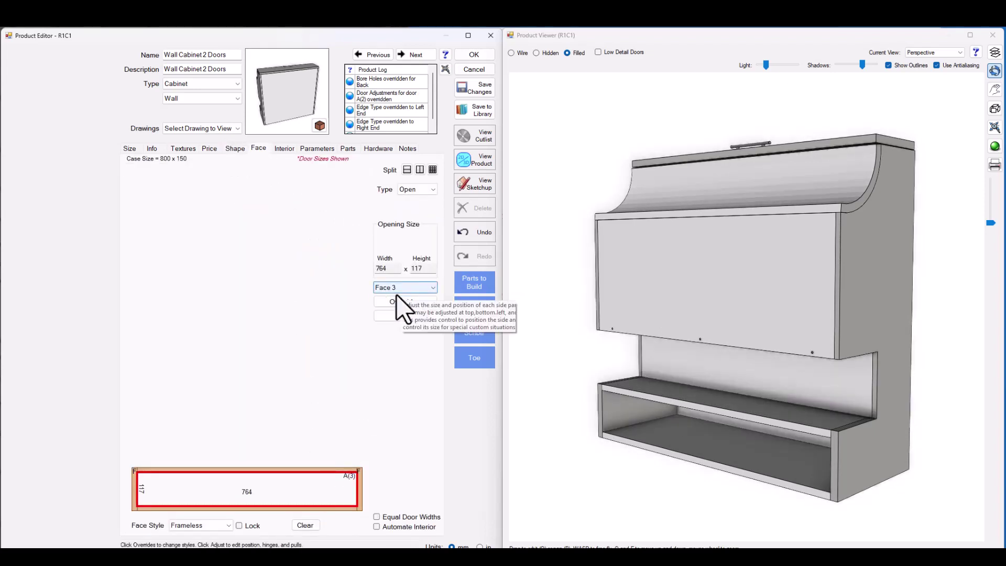
click(414, 190)
click(422, 224)
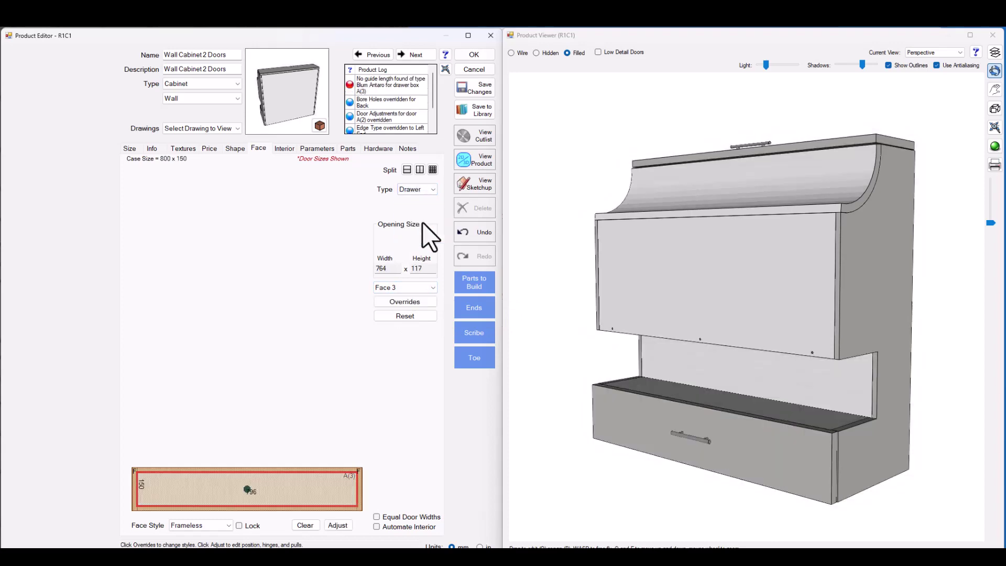
click(511, 53)
mouse_move(809, 361)
mouse_down()
mouse_move(765, 357)
mouse_move(812, 382)
mouse_up()
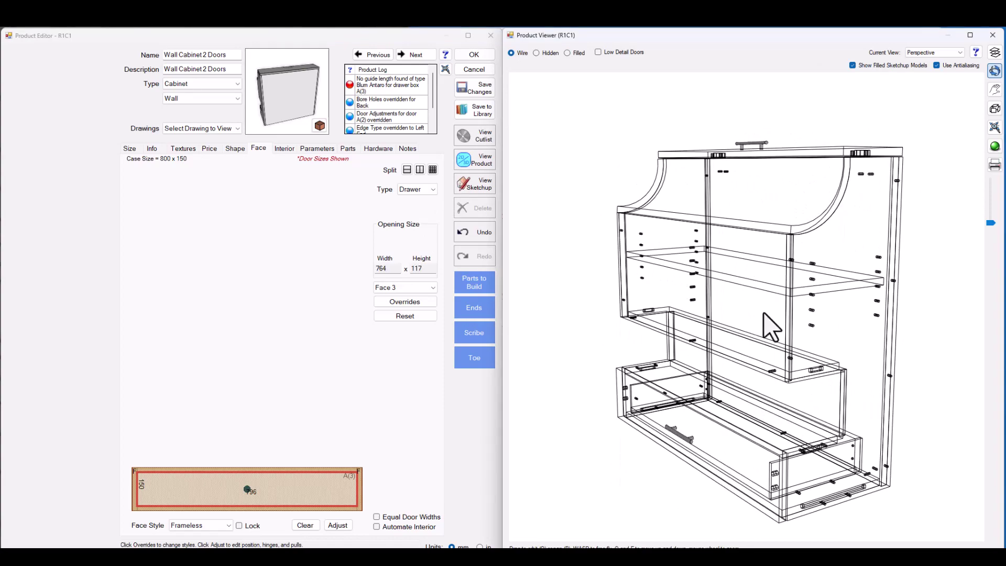
click(568, 53)
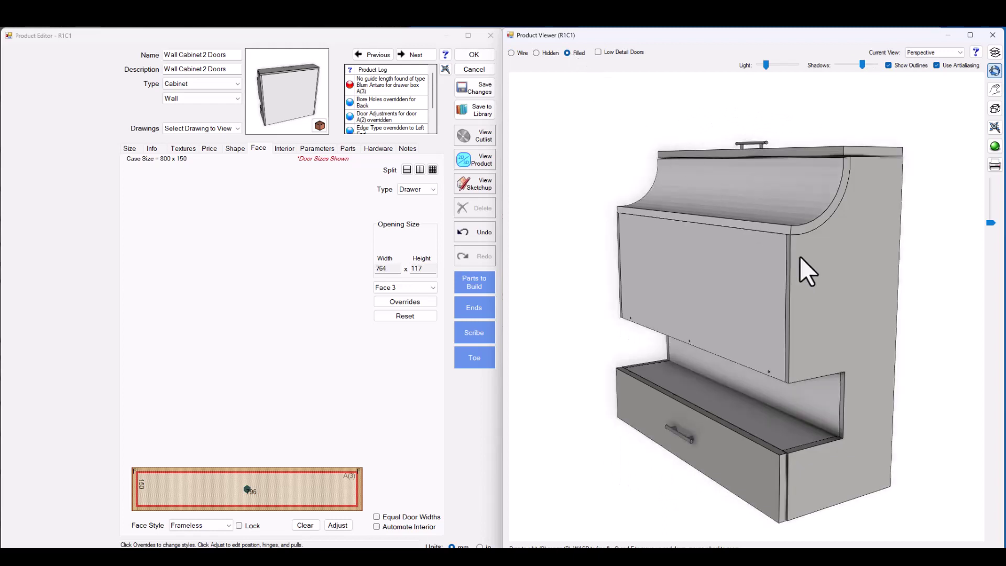
mouse_move(813, 274)
mouse_down()
mouse_move(842, 298)
mouse_move(828, 299)
mouse_up()
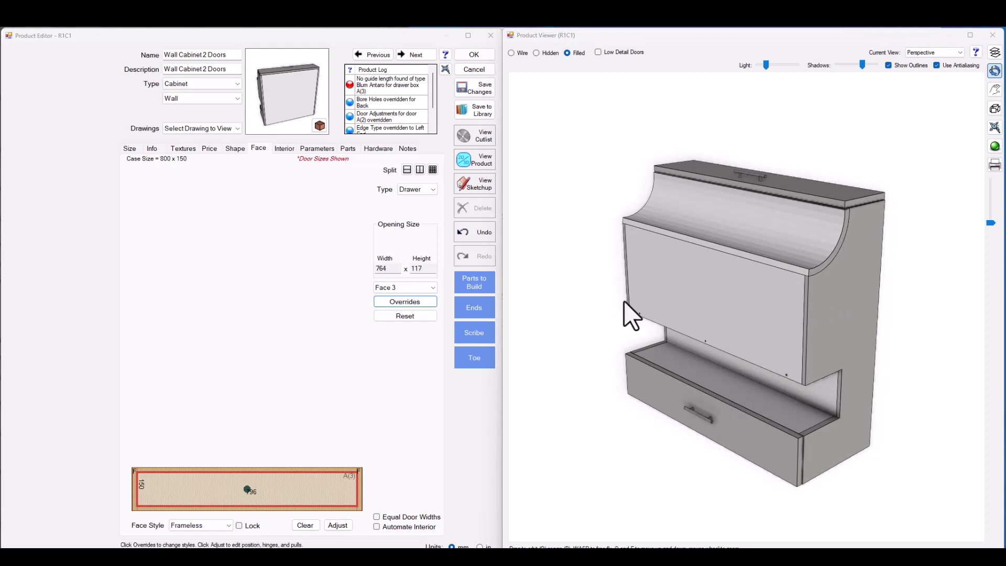
Step: Override the Face 3 drawer front with the V Groove by Quantity Drawer Front style and check it in 3D
click(424, 304)
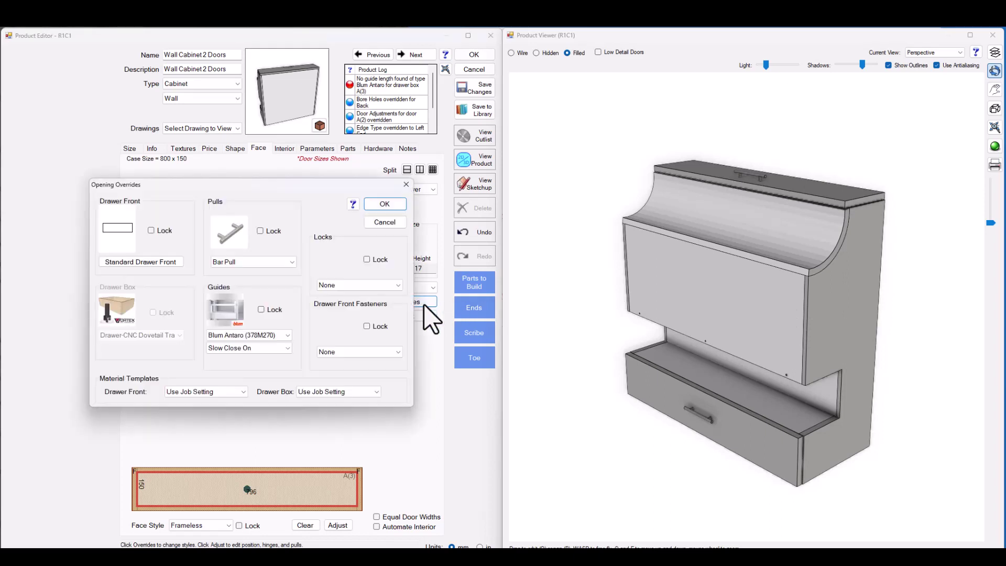
click(146, 262)
click(199, 200)
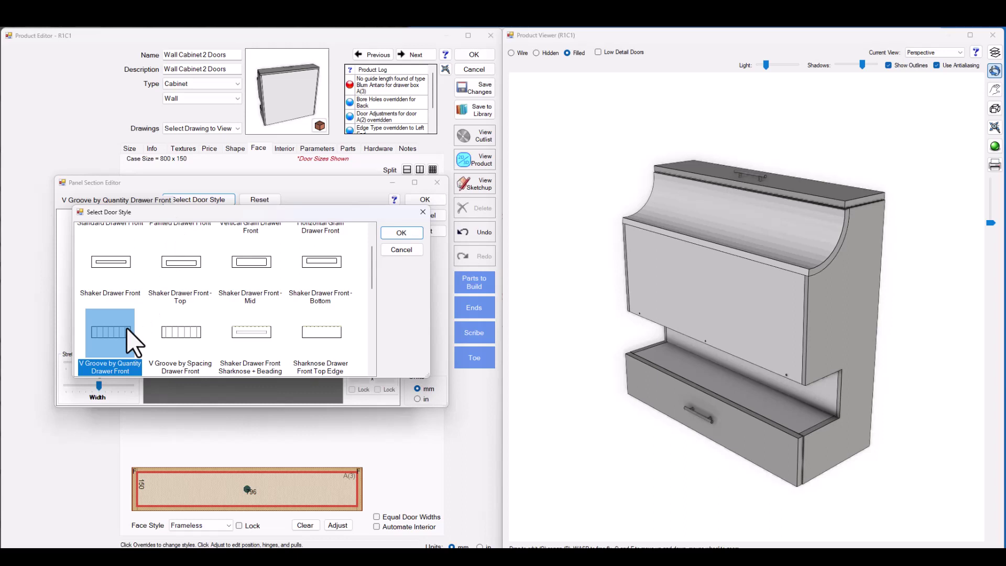
click(402, 233)
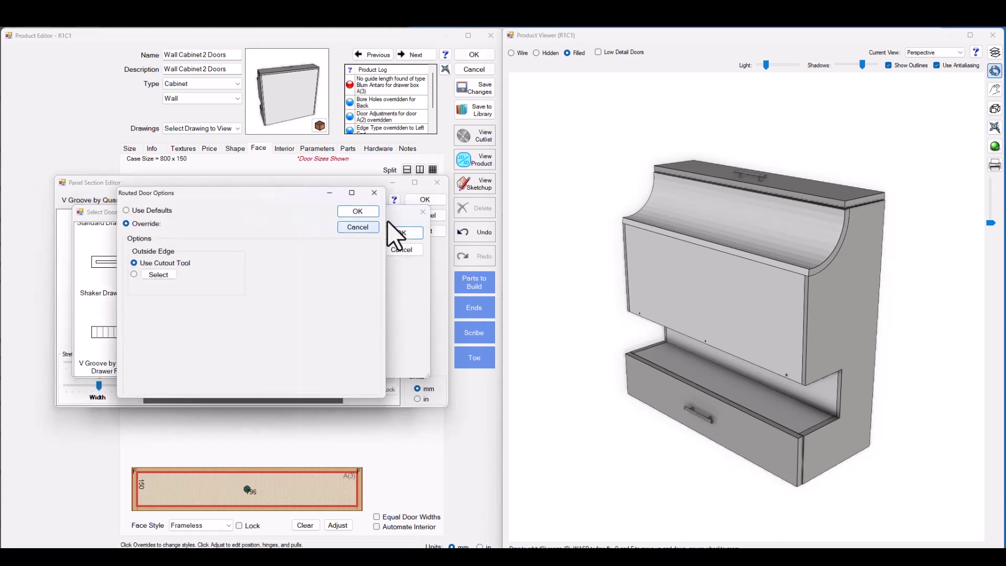
click(357, 210)
click(425, 200)
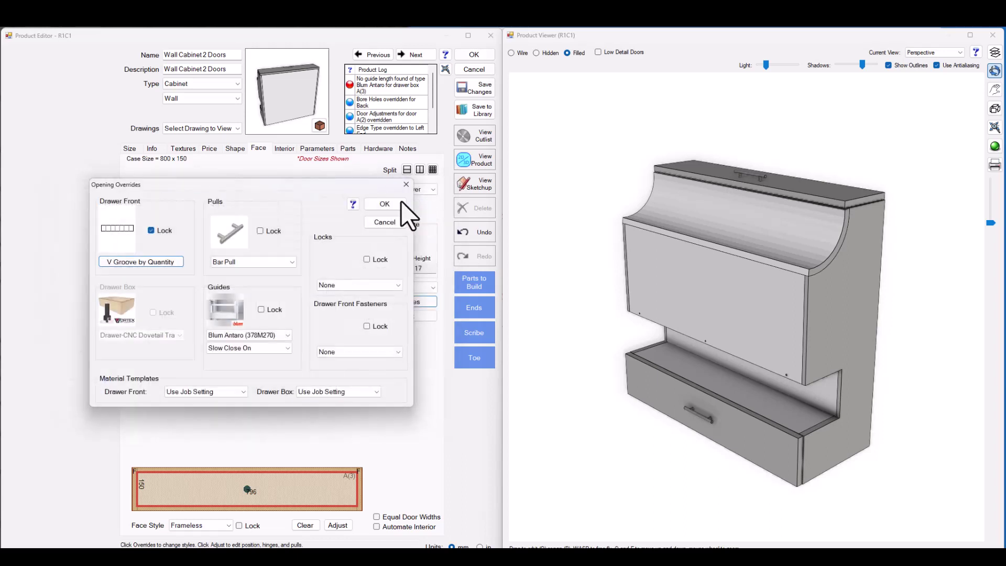
click(385, 204)
drag(728, 252, 726, 259)
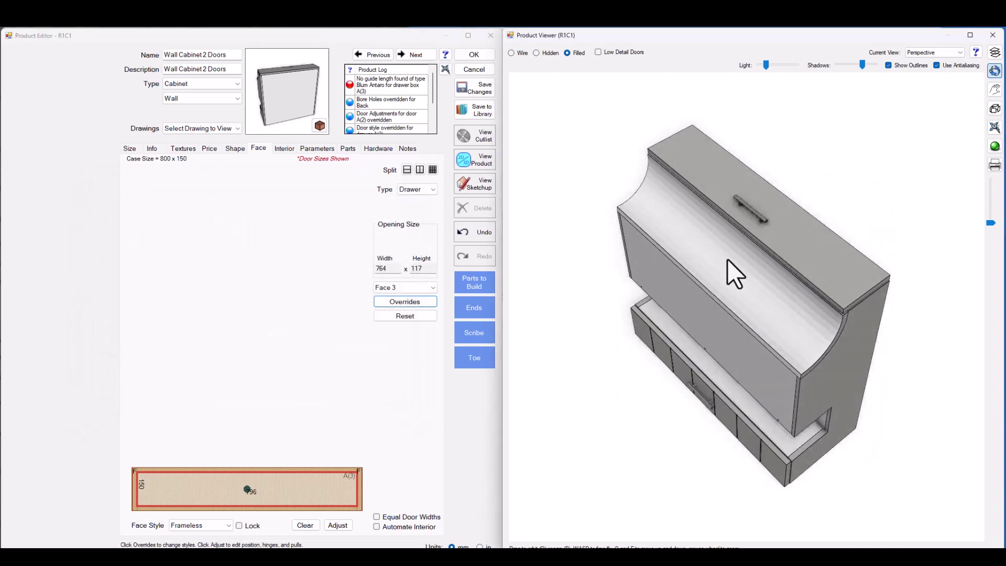
Step: Switch to the Face 2 door opening and choose the Shaker Door style in its overrides
click(429, 289)
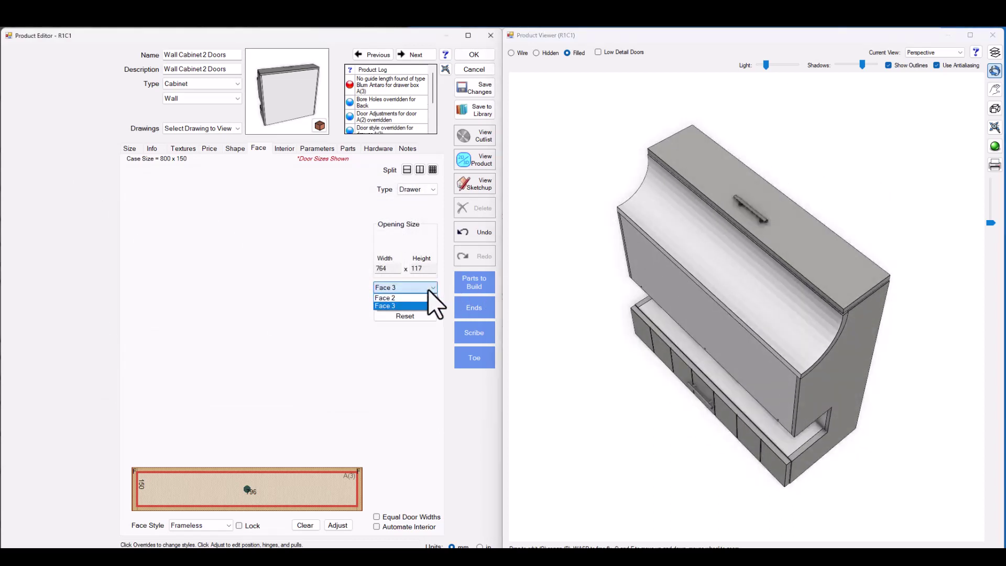
click(431, 304)
click(302, 490)
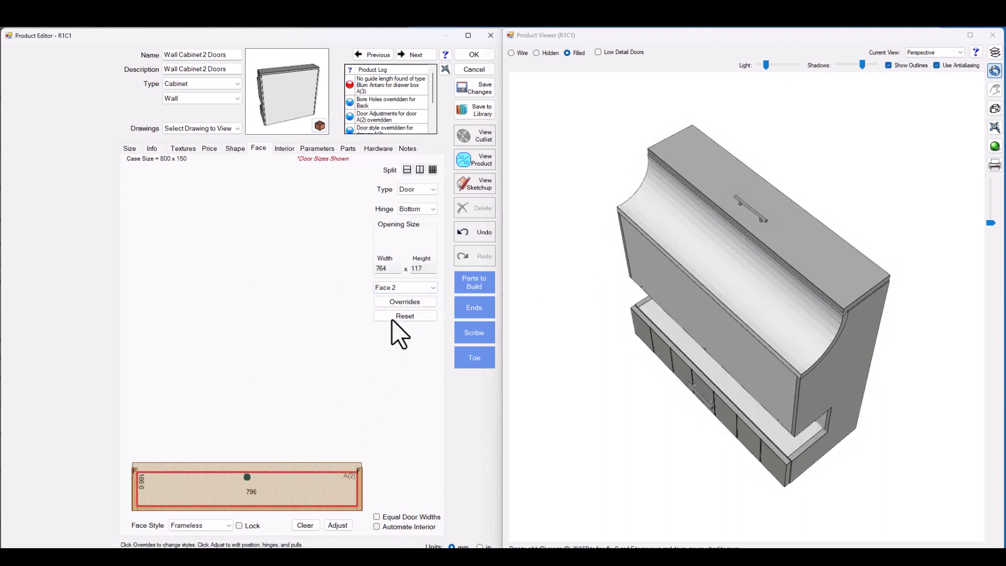
click(401, 303)
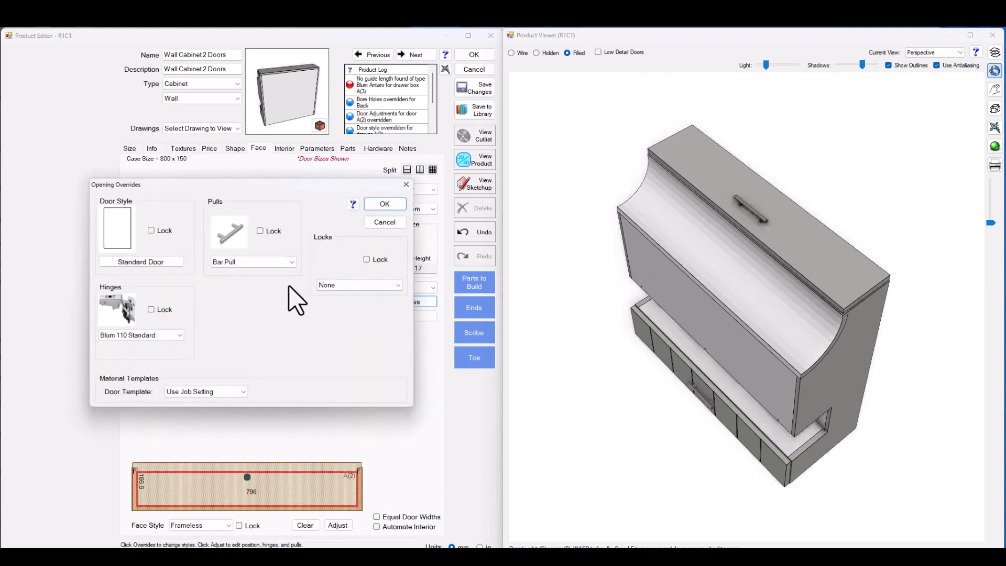
click(171, 262)
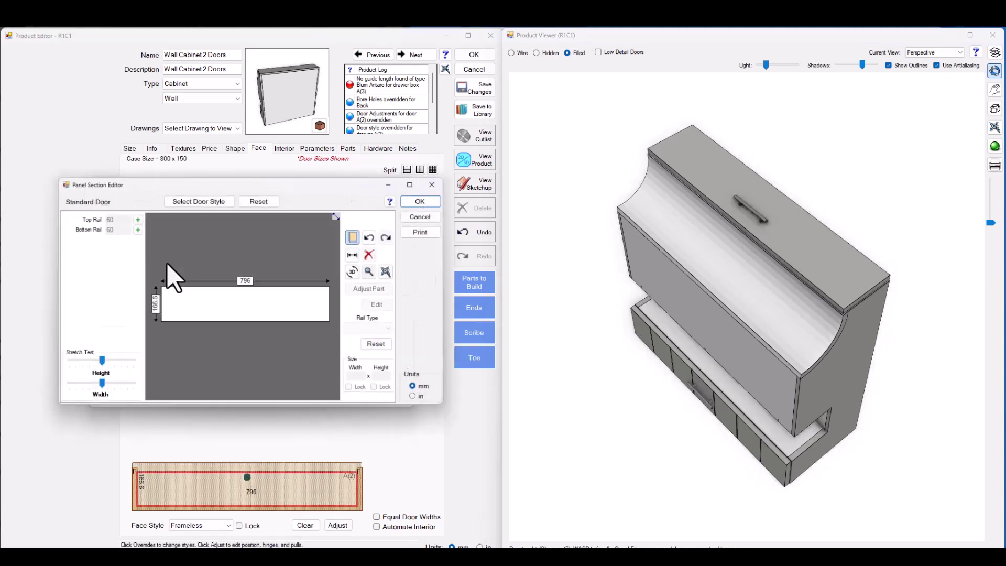
click(217, 202)
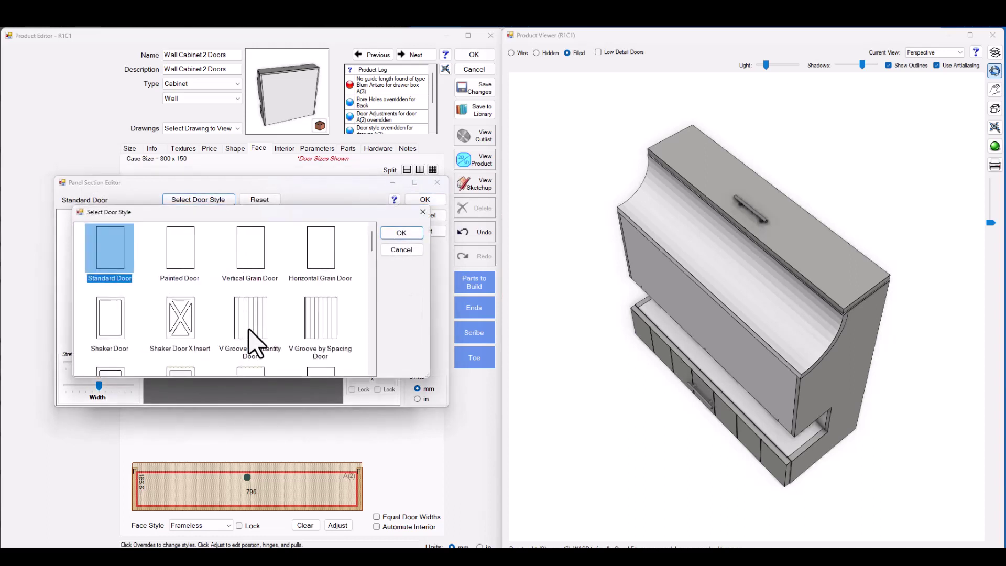
double_click(119, 334)
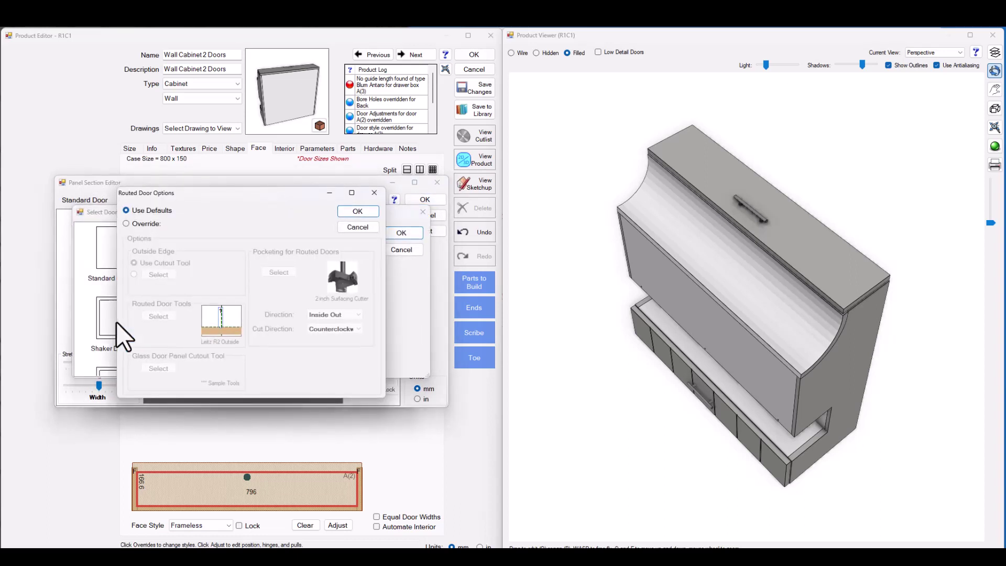
Step: Override the routed door options and choose the Shaker 22.5 (6mm) tool group as the routed door tools
click(152, 223)
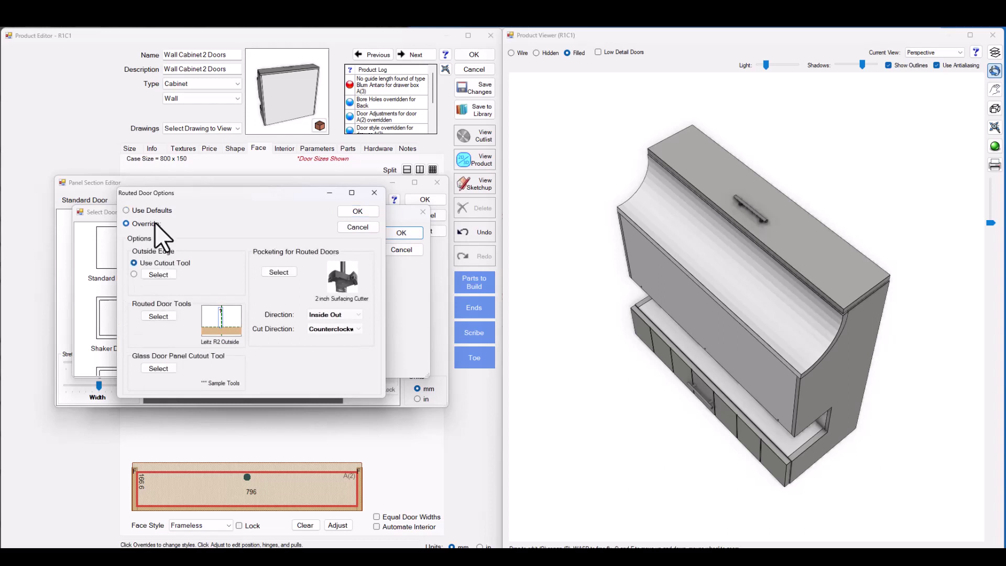
click(159, 316)
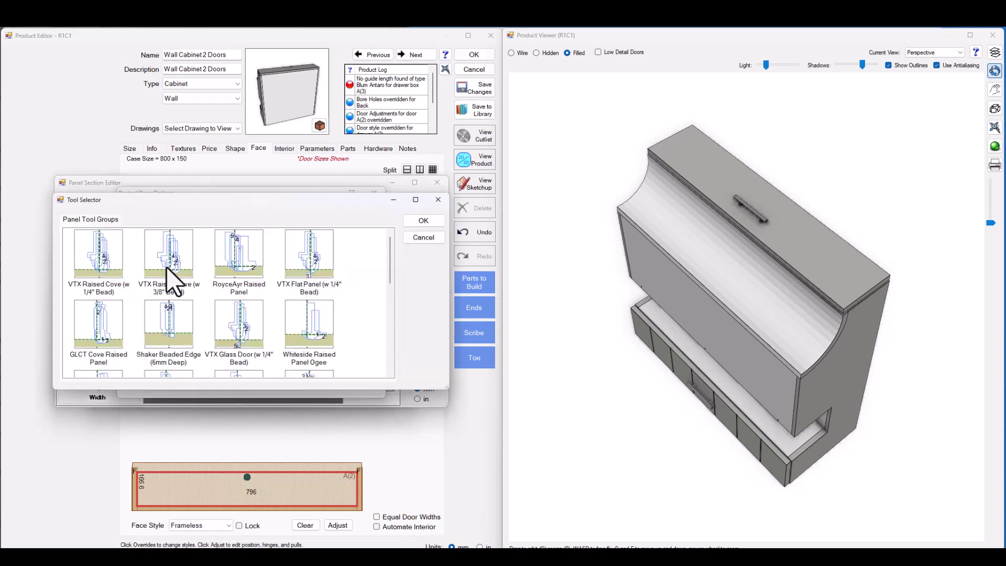
scroll(167, 267, down, 6)
double_click(173, 292)
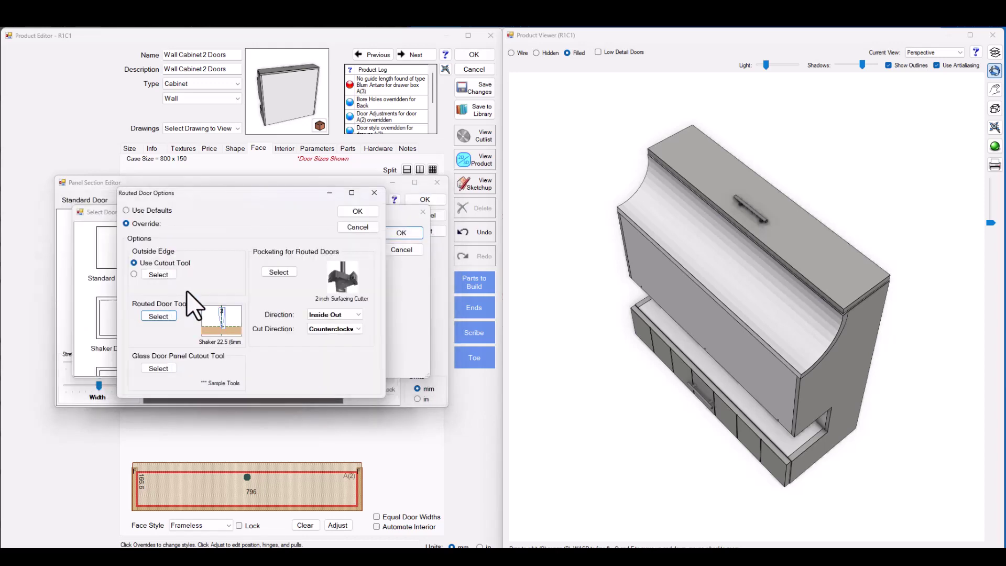
Step: Set the routed door pocketing tool to 30mm Hogging Pocket and apply the Shaker style to the Face 2 door
click(279, 272)
scroll(286, 287, down, 2)
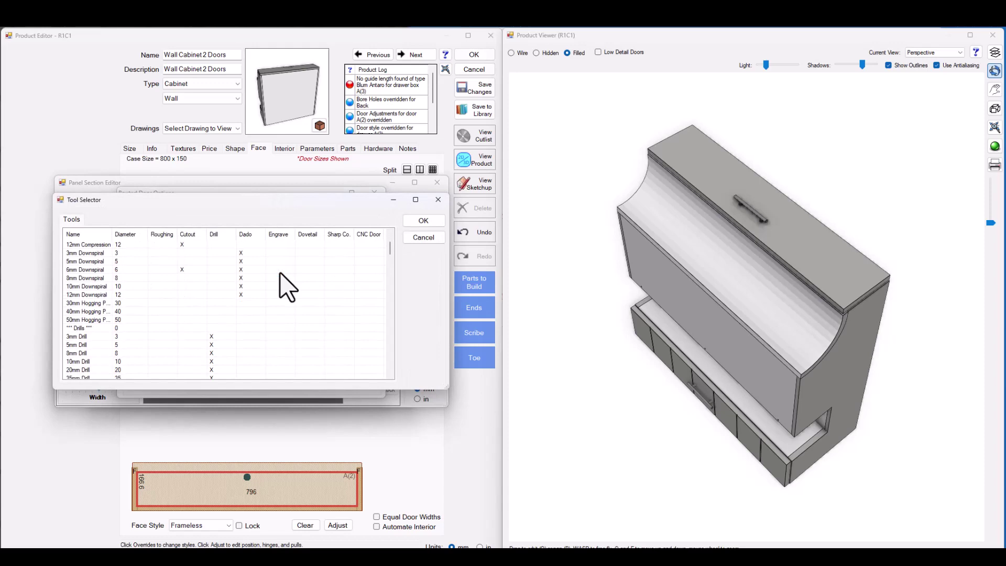
scroll(229, 296, up, 2)
double_click(104, 353)
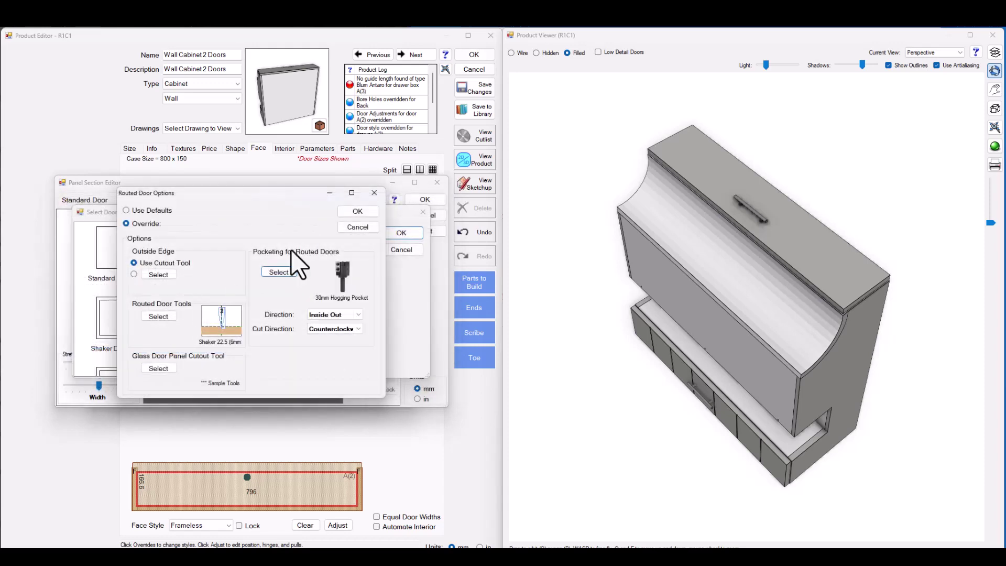
click(358, 212)
click(402, 233)
click(421, 215)
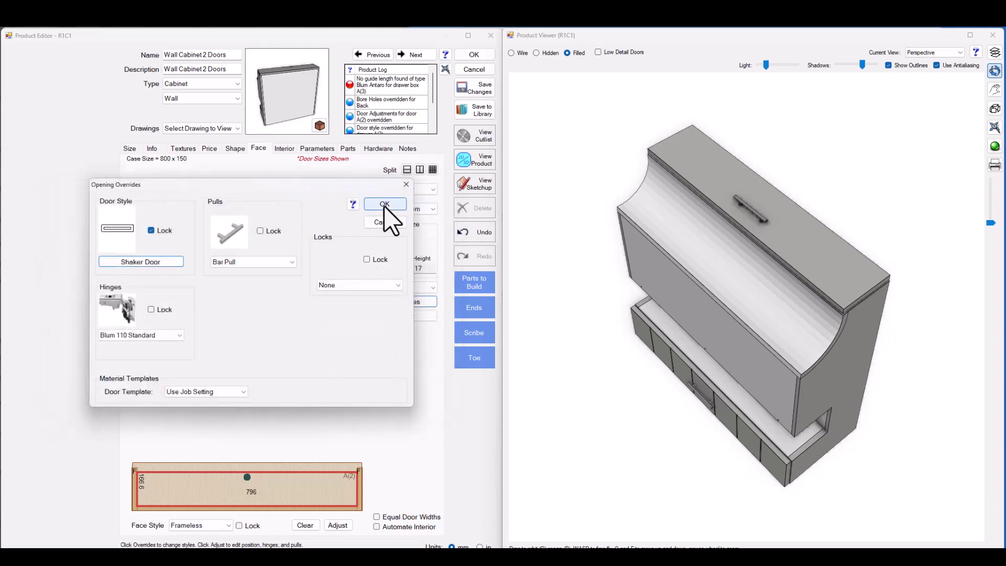
click(385, 204)
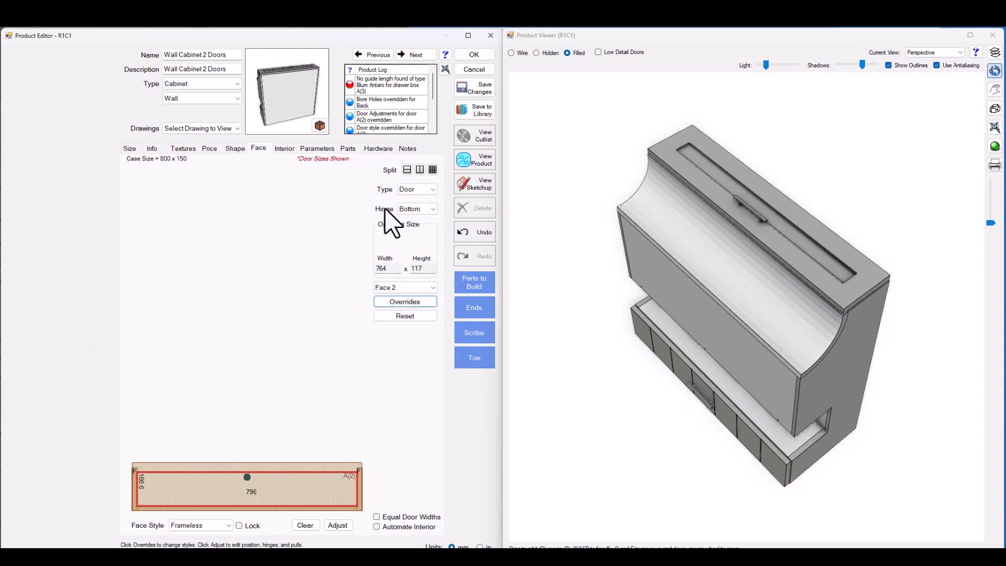
Step: Override the Face 2 door's pull with Momo Barrington Eclipse
click(419, 304)
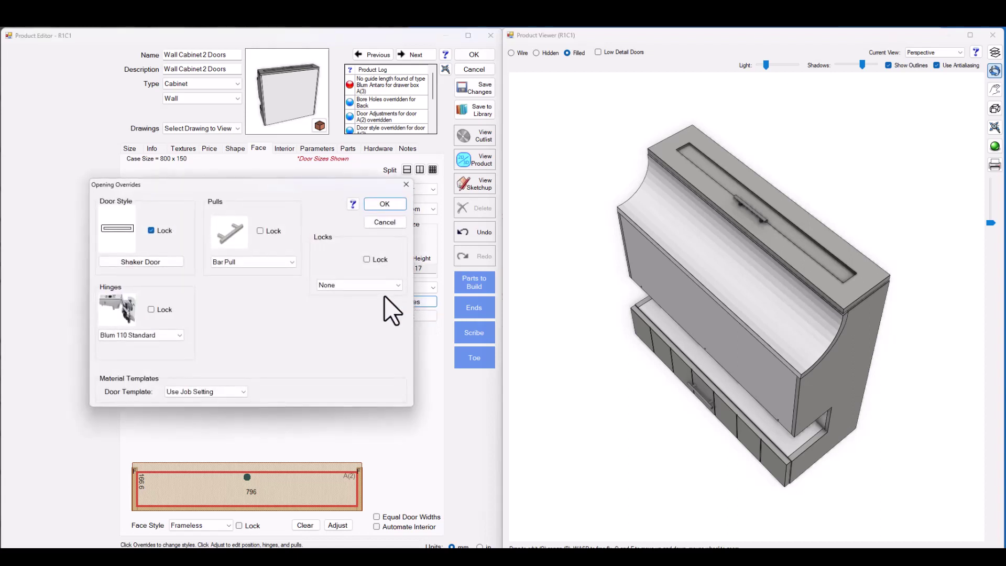
click(262, 262)
key(Down)
key(Down)
key(Down)
key(Down)
key(Down)
key(Down)
key(Down)
key(Down)
key(Down)
key(Down)
key(Down)
key(Down)
key(Down)
key(Down)
key(Down)
key(Down)
key(Down)
key(Down)
key(Down)
key(Down)
key(Down)
key(Return)
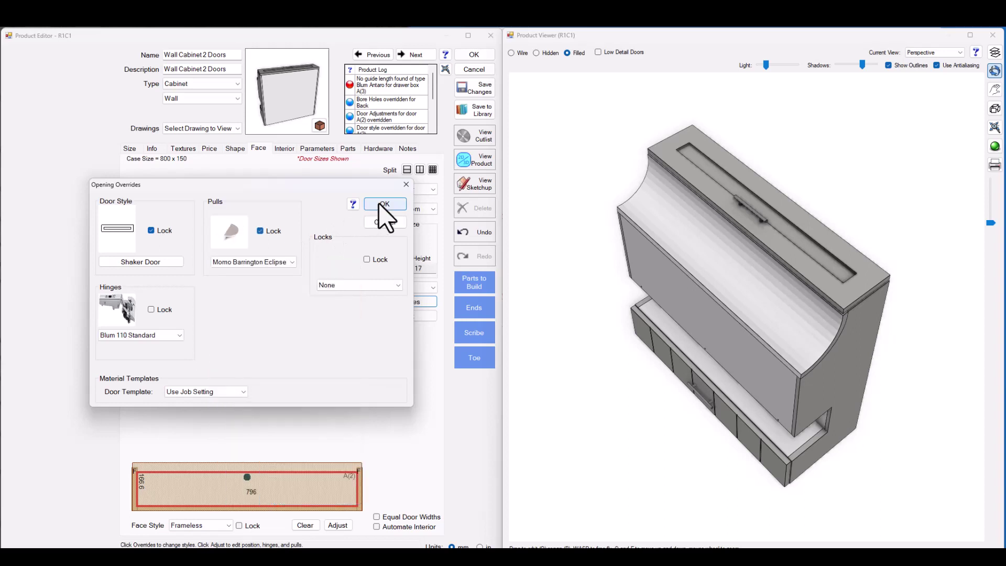
click(380, 205)
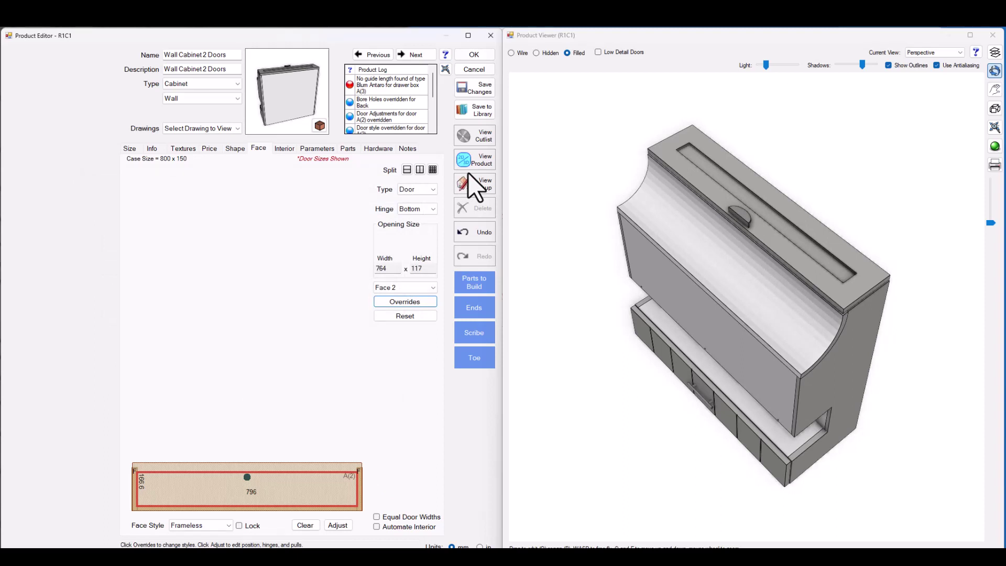
Step: Set the cabinet's hardware texture to Brass
click(184, 149)
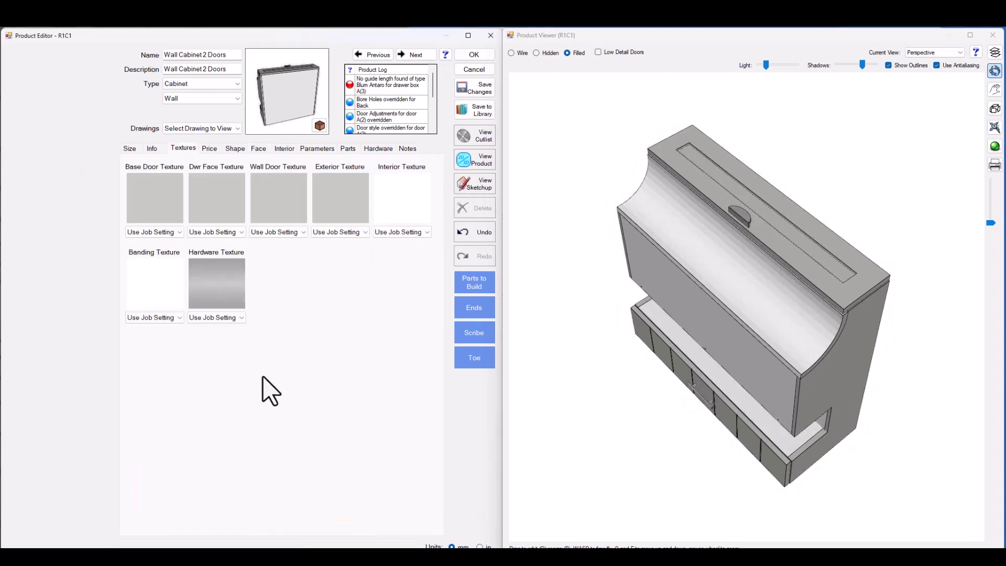
click(225, 318)
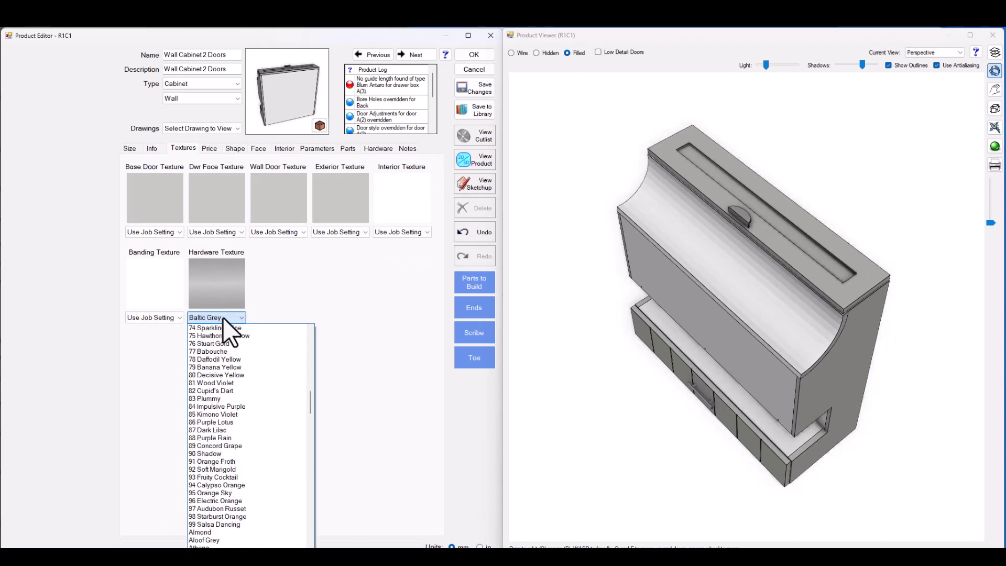
key(b)
key(r)
key(Return)
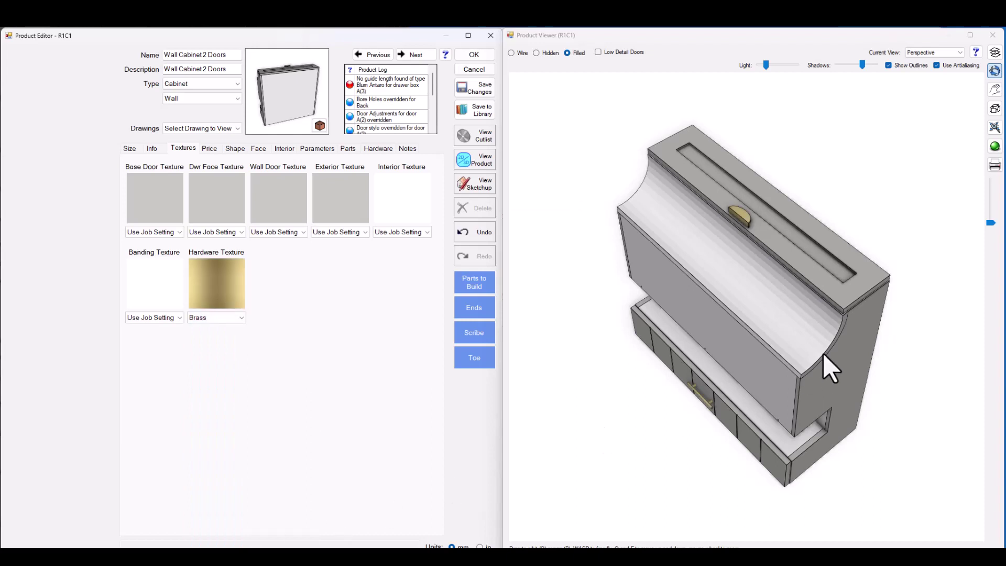
Step: Inspect the finished cabinet from several sides in wireframe and filled 3D views
drag(824, 426, 687, 401)
click(511, 53)
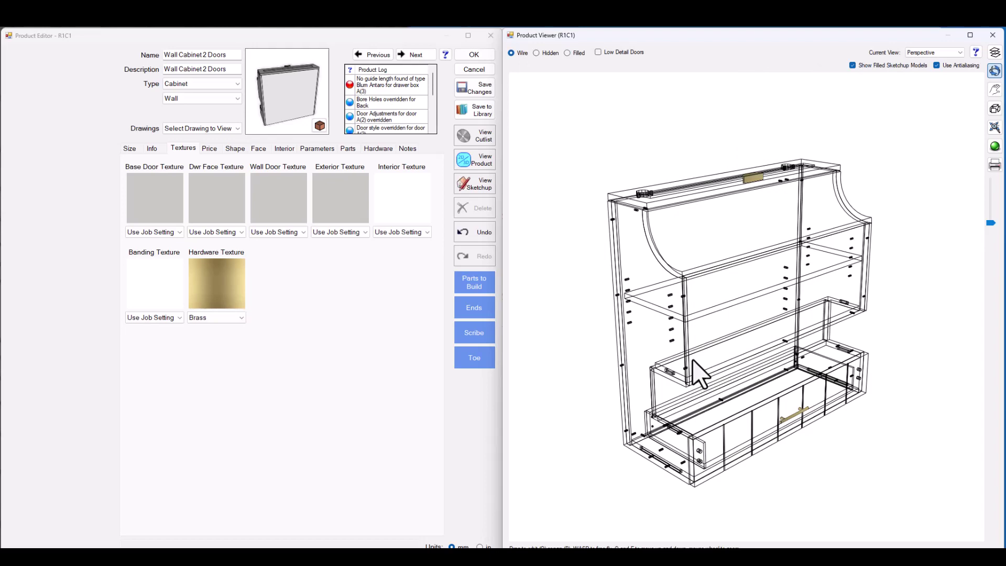
drag(713, 435, 734, 450)
click(572, 53)
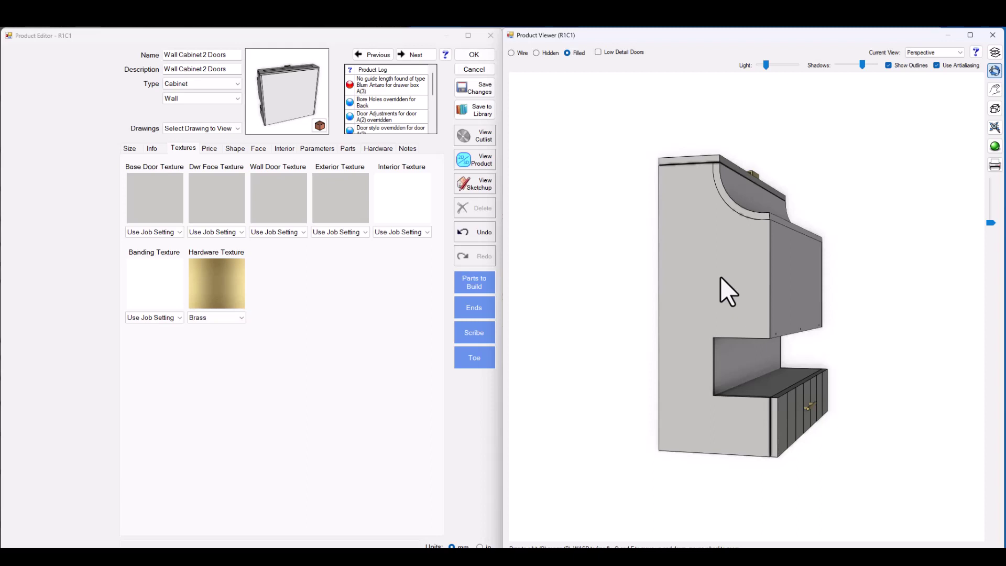
drag(721, 277, 755, 297)
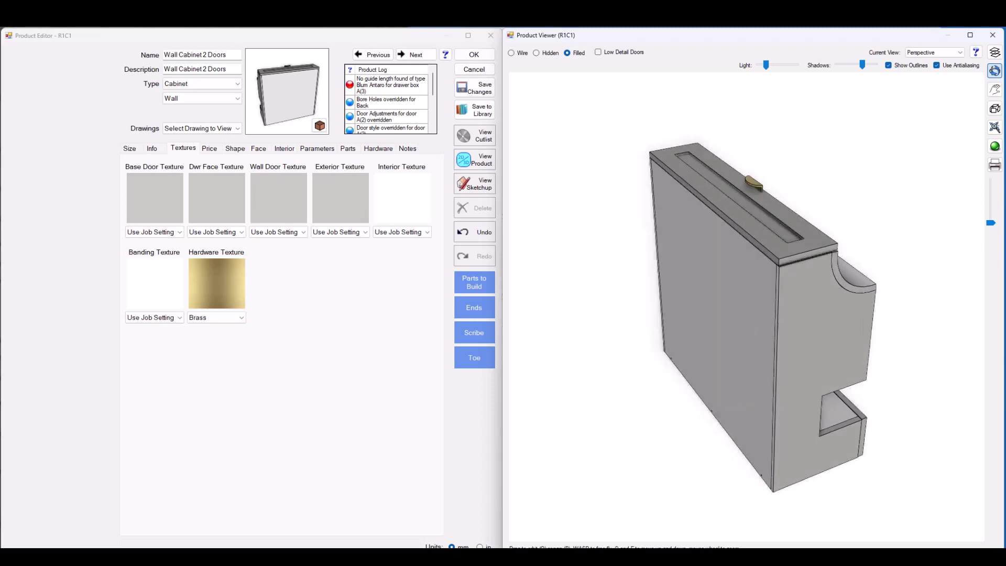